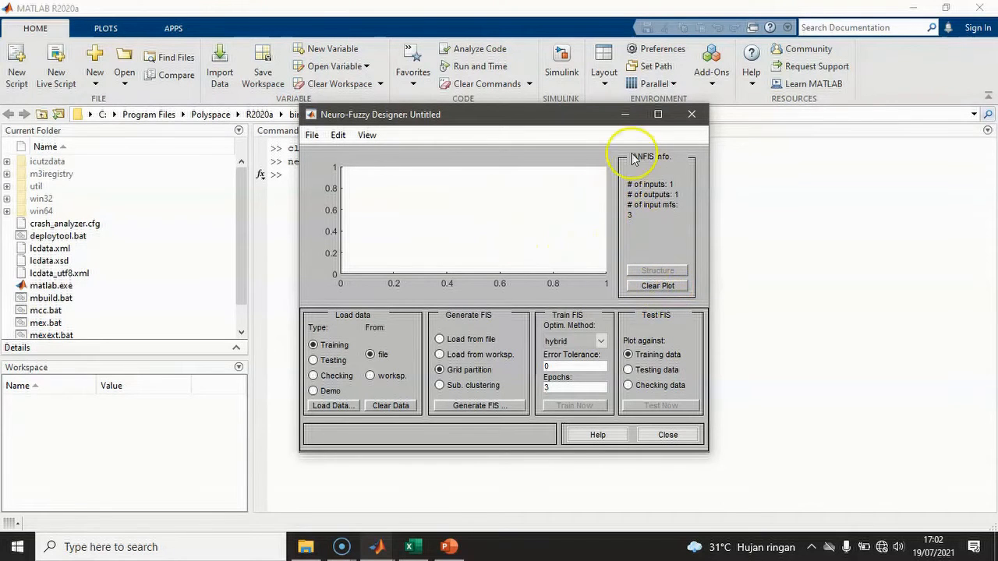
Close the Neuro-Fuzzy Designer and create a new Sugeno fuzzy inference system from the Fuzzy Logic Designer
{"action": "left_click", "coordinate": [691, 116]}
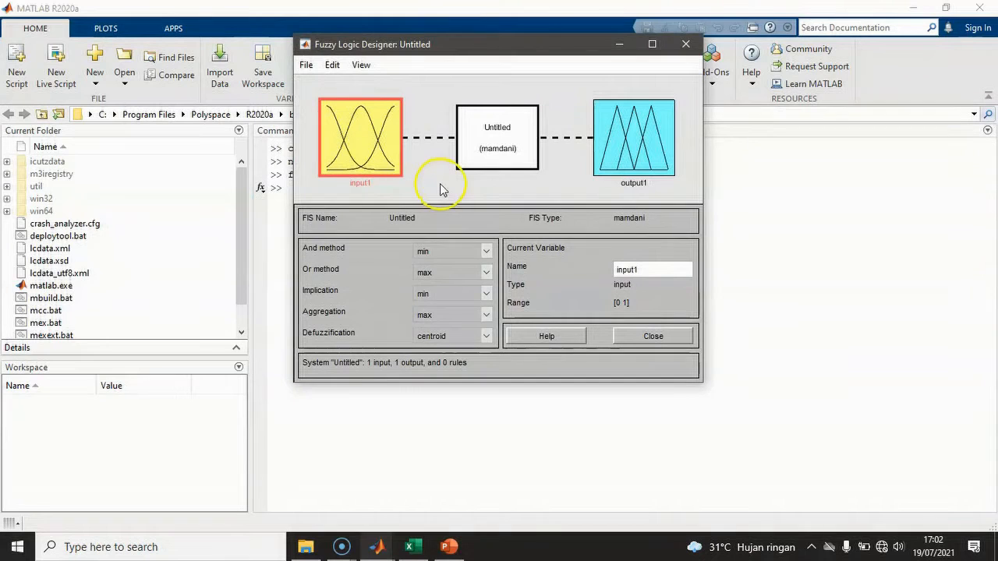
{"action": "left_click", "coordinate": [309, 66]}
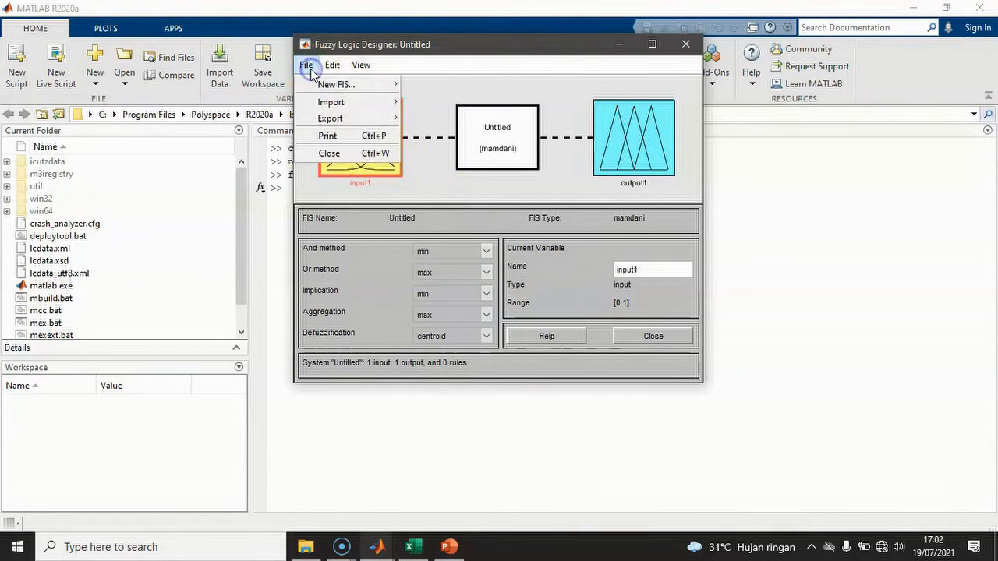
{"action": "mouse_move", "coordinate": [322, 92]}
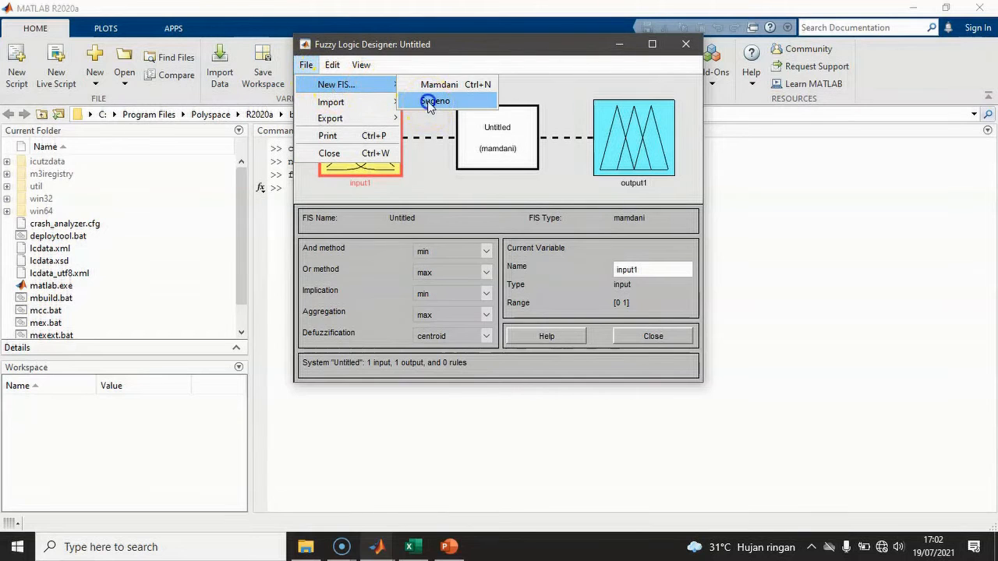
{"action": "left_click", "coordinate": [431, 101]}
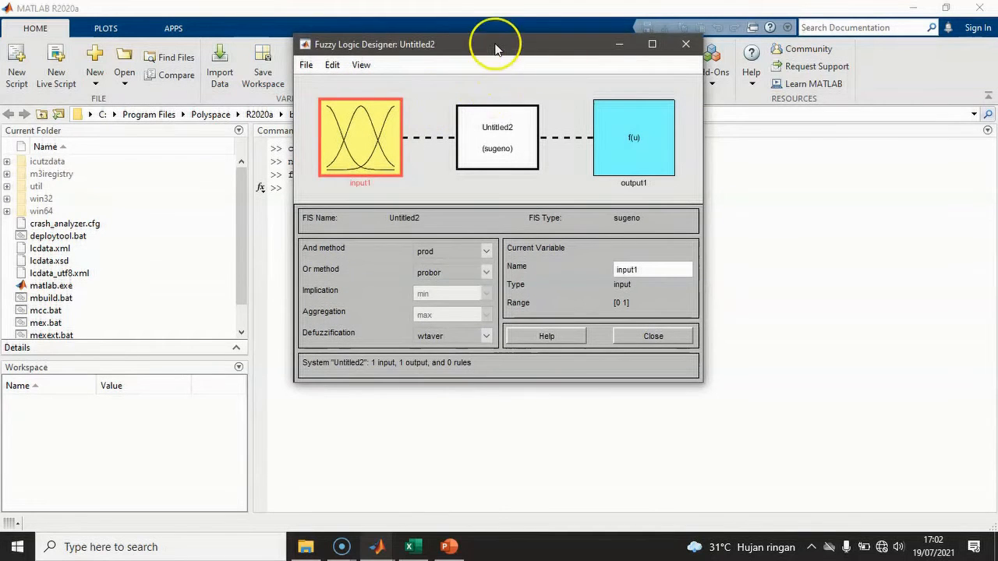
Close the Mamdani designer window and move the Sugeno designer window to the upper middle of the screen
{"action": "left_click", "coordinate": [683, 50]}
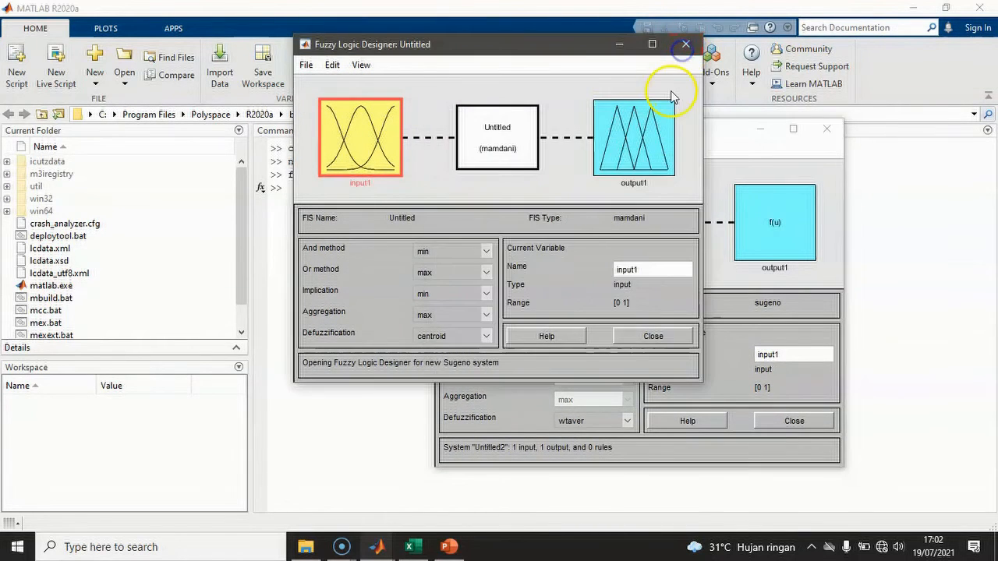
{"action": "left_click", "coordinate": [685, 44]}
{"action": "left_click", "coordinate": [494, 202]}
{"action": "left_click_drag", "start_coordinate": [675, 128], "coordinate": [503, 50]}
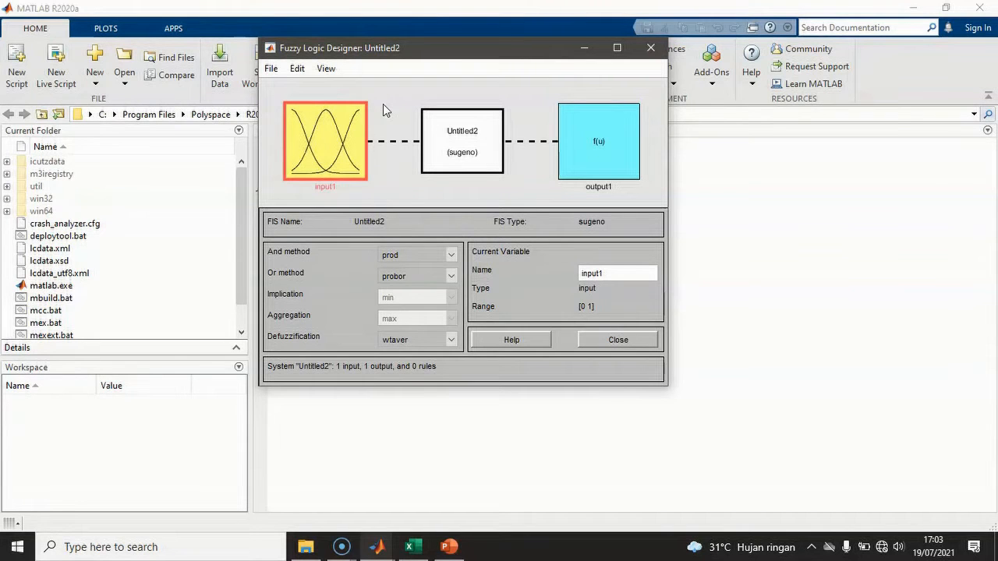
Add a second input variable to the Sugeno system
{"action": "left_click", "coordinate": [298, 69]}
{"action": "mouse_move", "coordinate": [325, 111]}
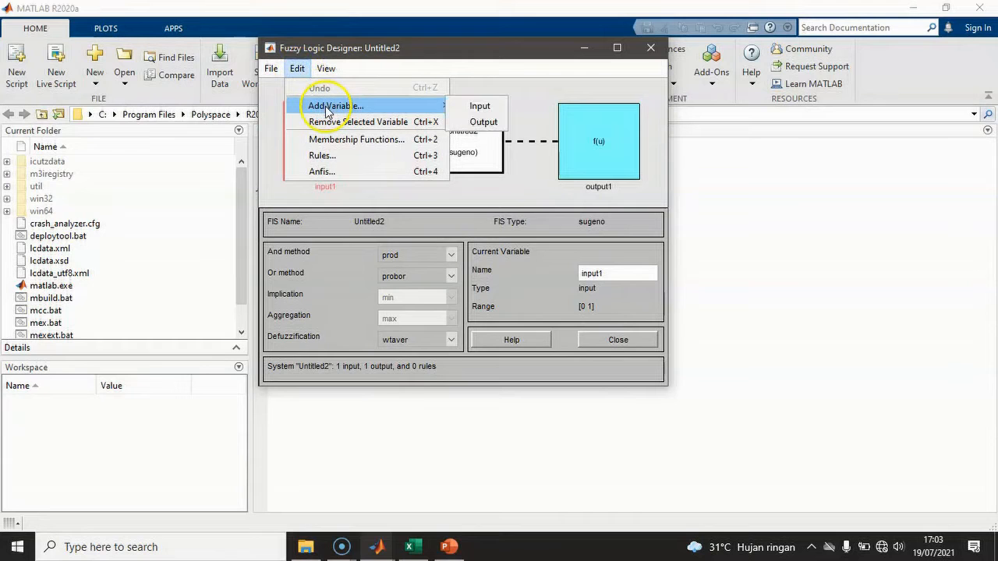
{"action": "left_click", "coordinate": [468, 105]}
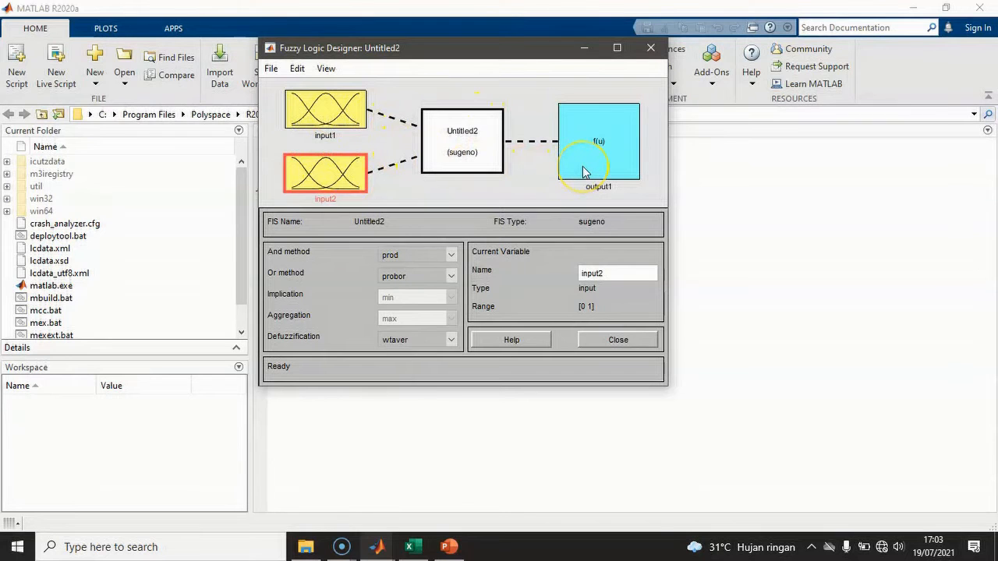
Open the ANFIS editor for the two-input Sugeno system and clear its training data
{"action": "left_click", "coordinate": [297, 70]}
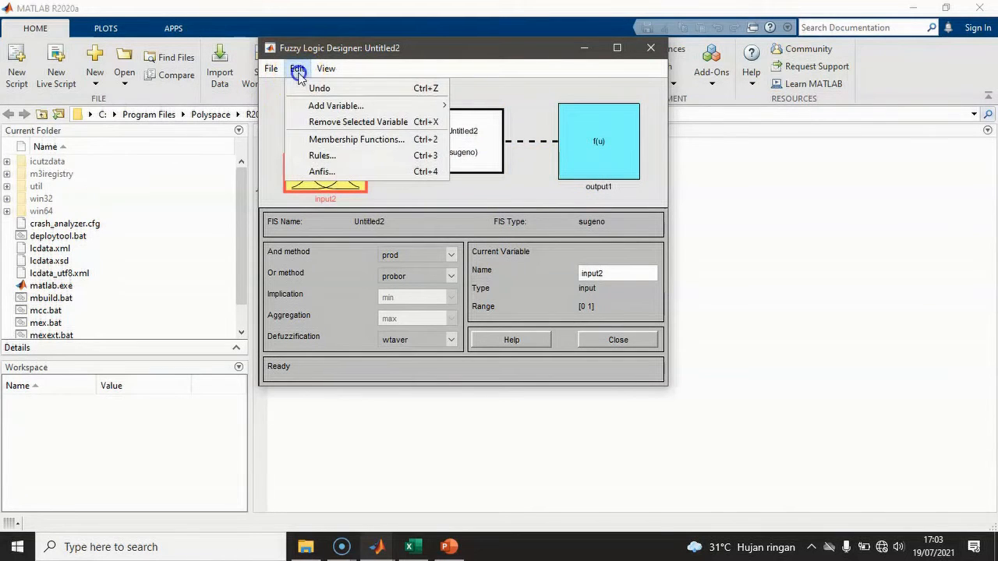
{"action": "left_click", "coordinate": [319, 173]}
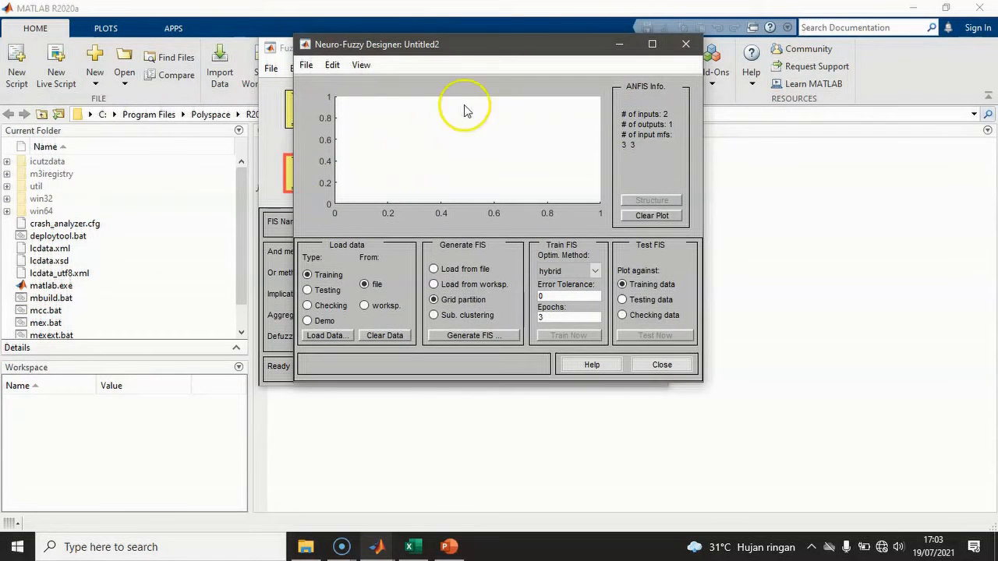
{"action": "left_click_drag", "start_coordinate": [483, 49], "coordinate": [450, 58]}
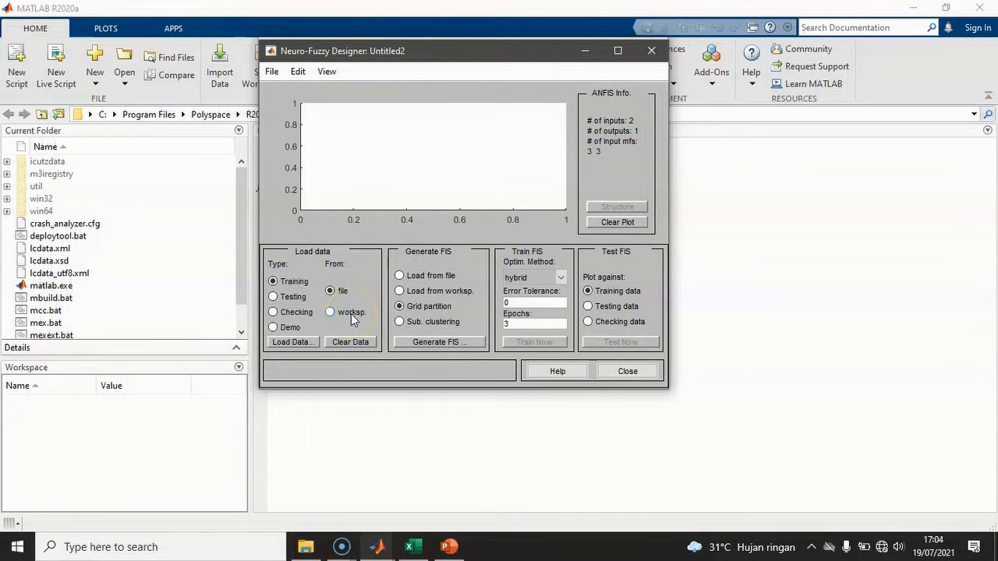
{"action": "left_click", "coordinate": [350, 341]}
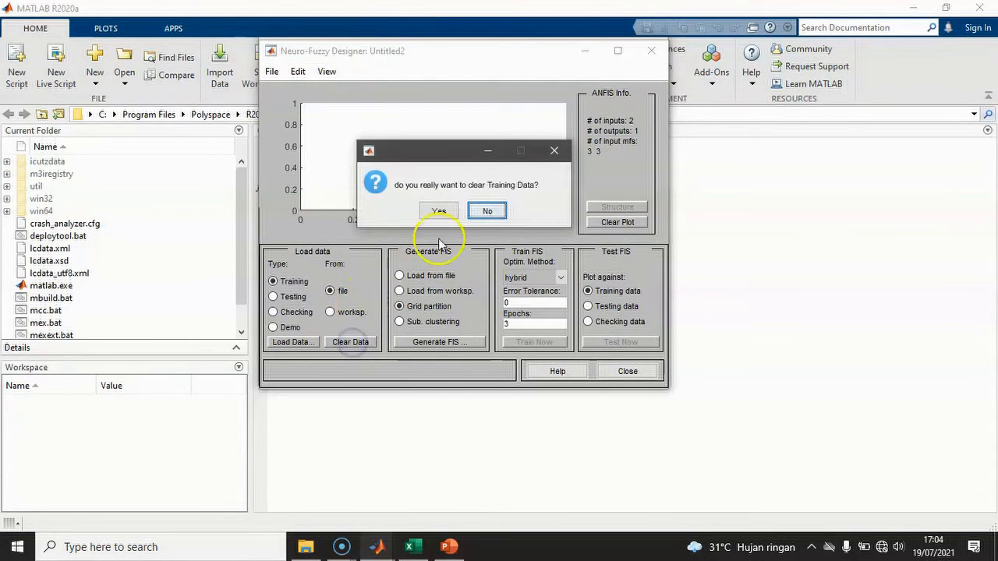
{"action": "left_click", "coordinate": [439, 212]}
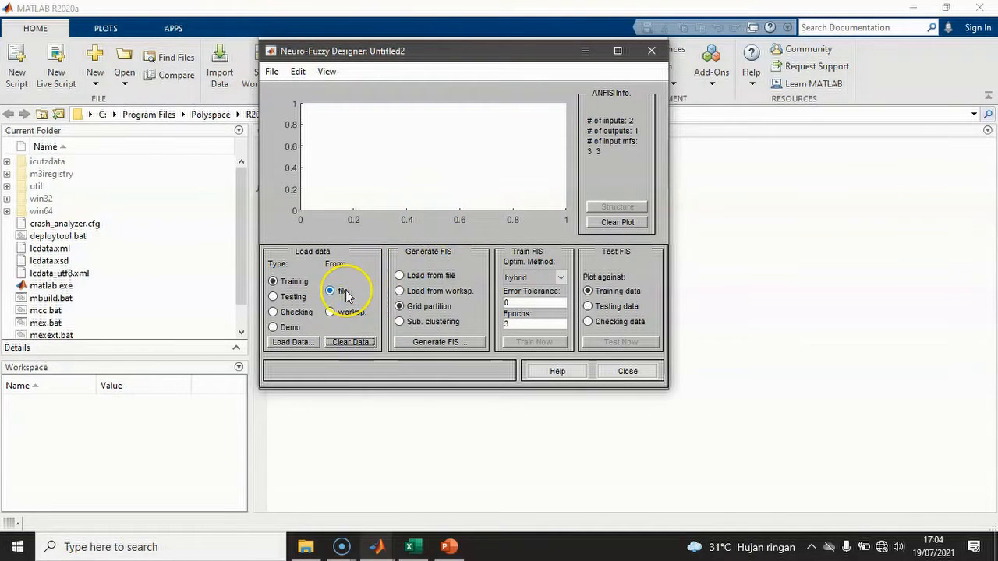
Switch to the Excel workbook, maximize it and examine the Input 1, Input 2 and output columns down to row 112
{"action": "left_click", "coordinate": [410, 548]}
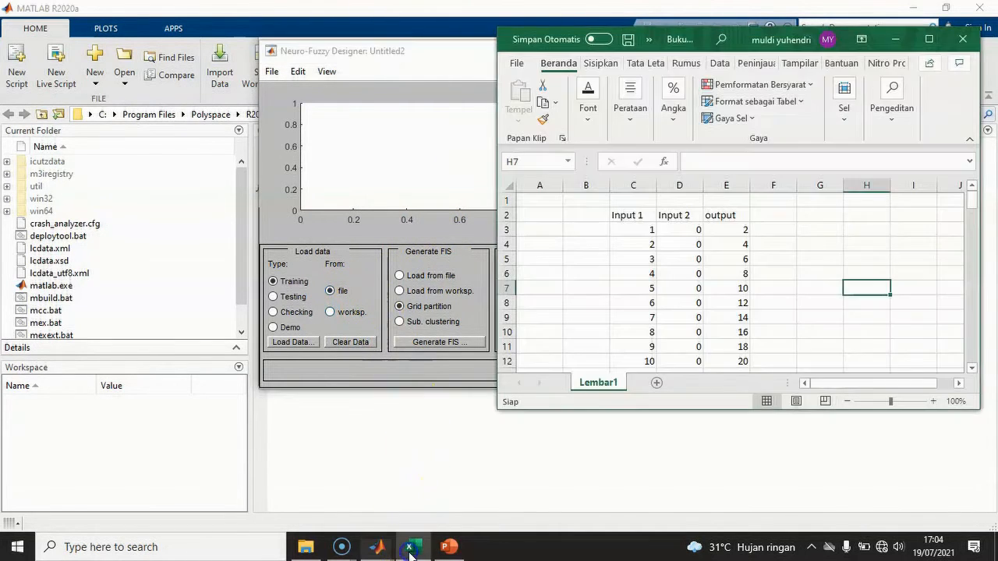
{"action": "left_click", "coordinate": [928, 39]}
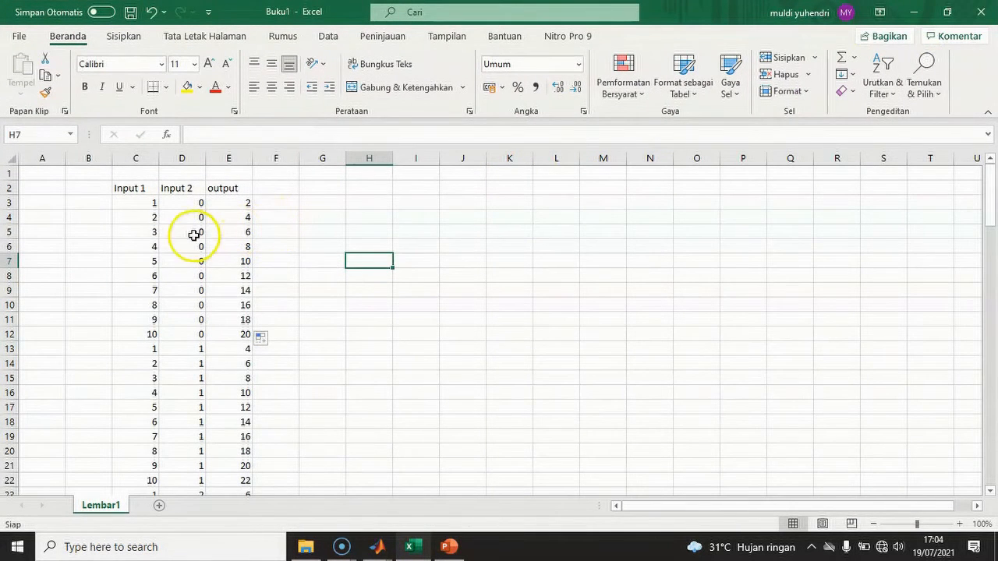
{"action": "left_click", "coordinate": [133, 190]}
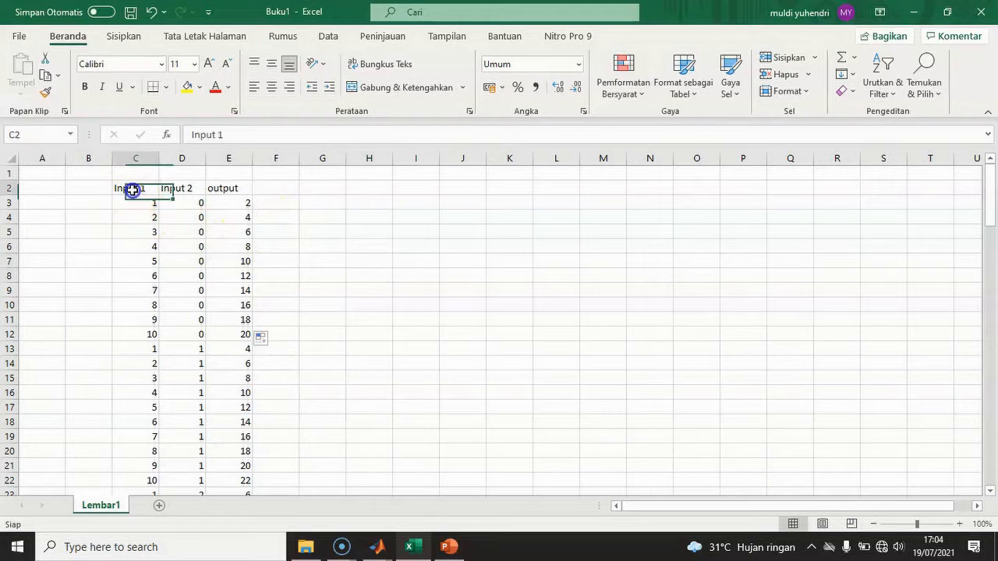
{"action": "left_click", "coordinate": [173, 189]}
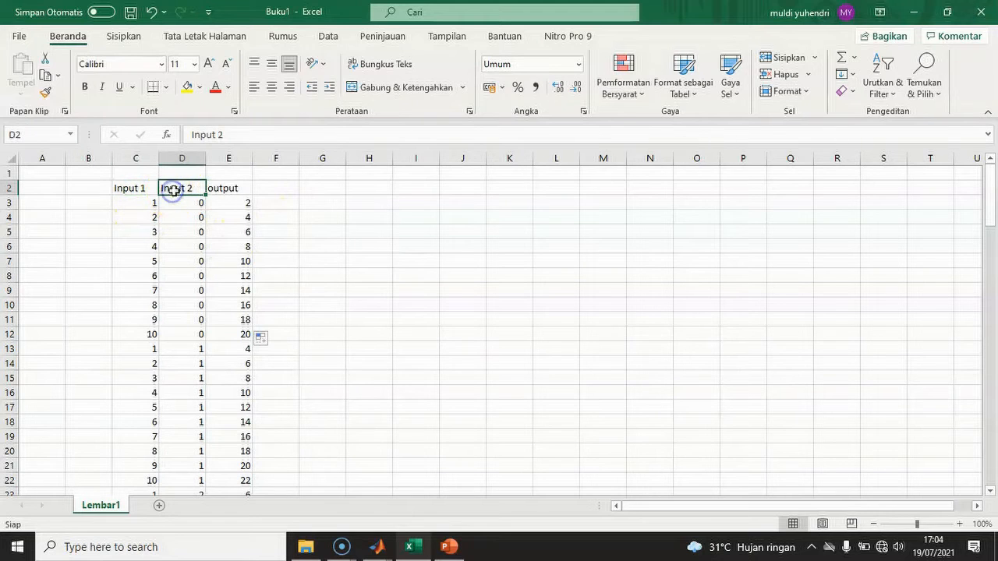
{"action": "left_click", "coordinate": [222, 190]}
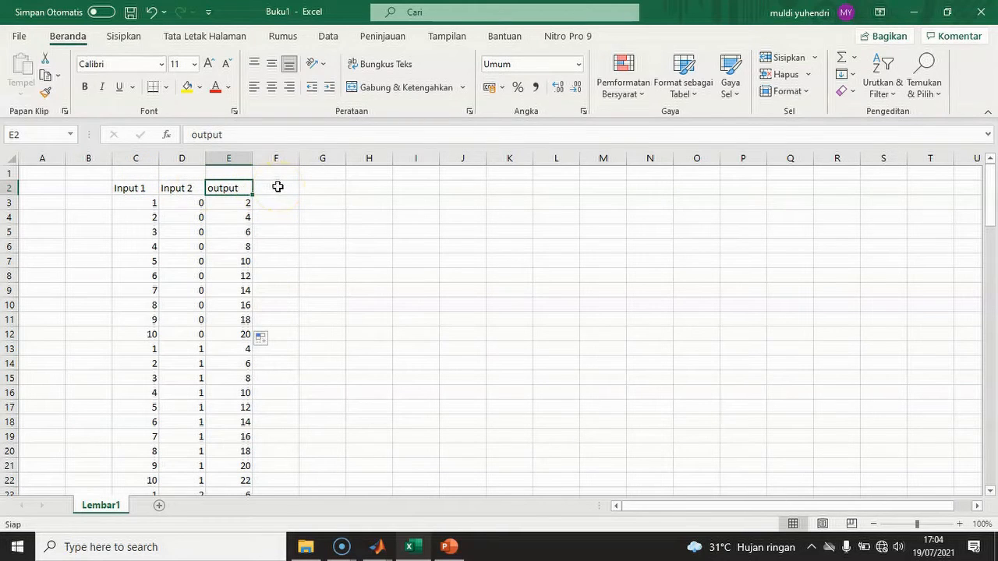
{"action": "left_click", "coordinate": [144, 204]}
{"action": "scroll", "coordinate": [148, 226], "scroll_direction": "down", "scroll_amount": 19}
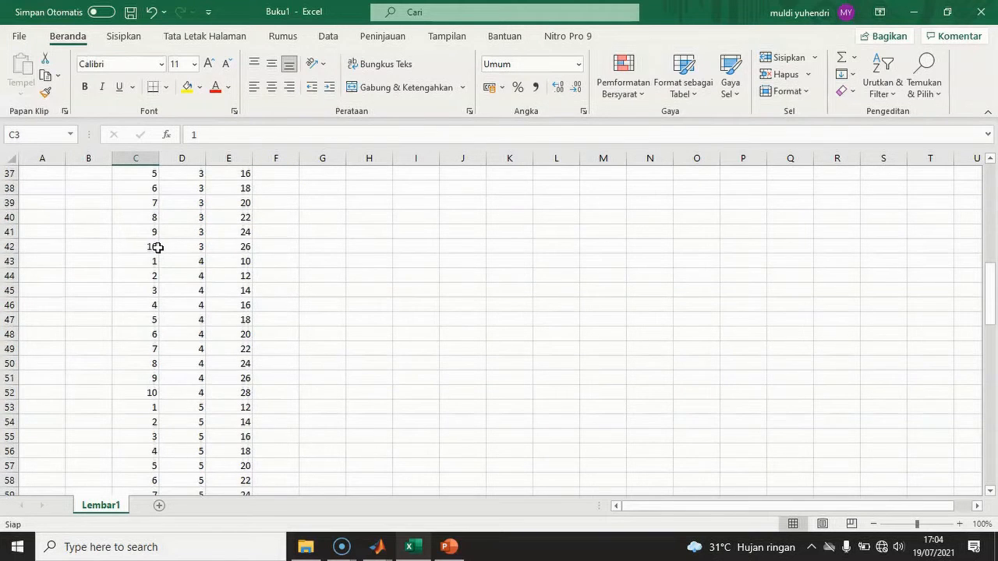
{"action": "scroll", "coordinate": [157, 247], "scroll_direction": "down", "scroll_amount": 6}
{"action": "scroll", "coordinate": [158, 247], "scroll_direction": "down", "scroll_amount": 8}
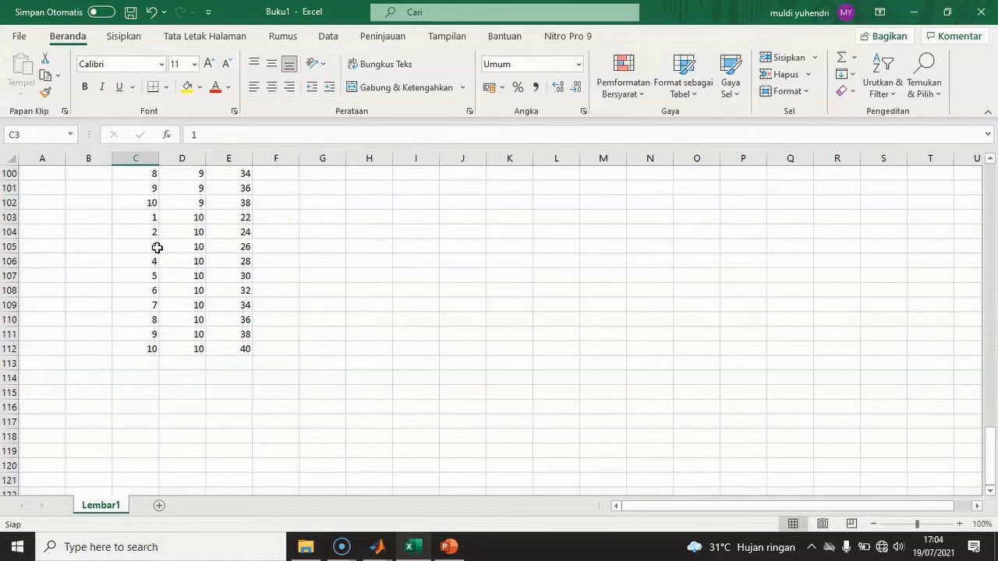
{"action": "scroll", "coordinate": [157, 247], "scroll_direction": "up", "scroll_amount": 15}
{"action": "scroll", "coordinate": [158, 247], "scroll_direction": "up", "scroll_amount": 17}
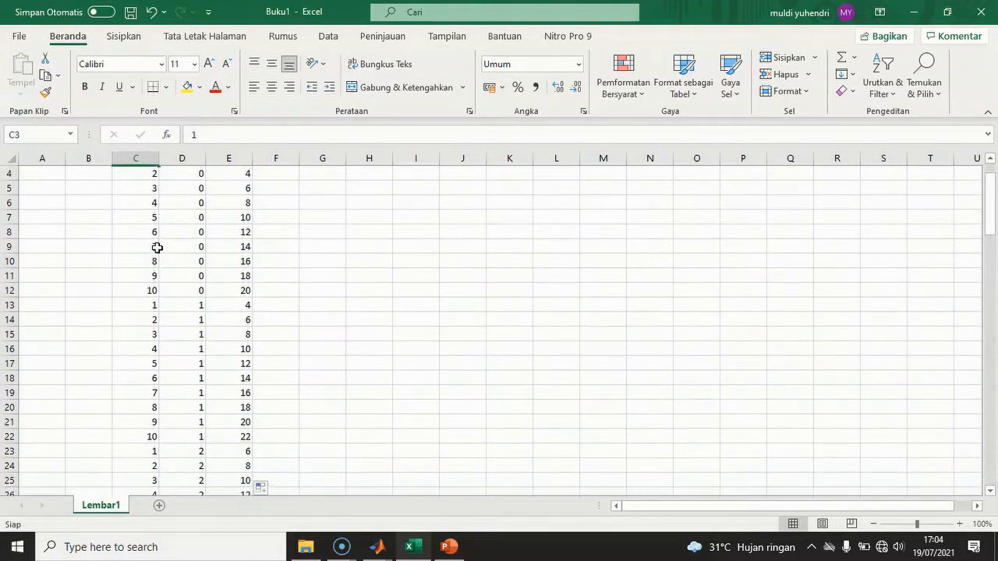
{"action": "scroll", "coordinate": [157, 247], "scroll_direction": "up", "scroll_amount": 1}
{"action": "scroll", "coordinate": [188, 219], "scroll_direction": "down", "scroll_amount": 20}
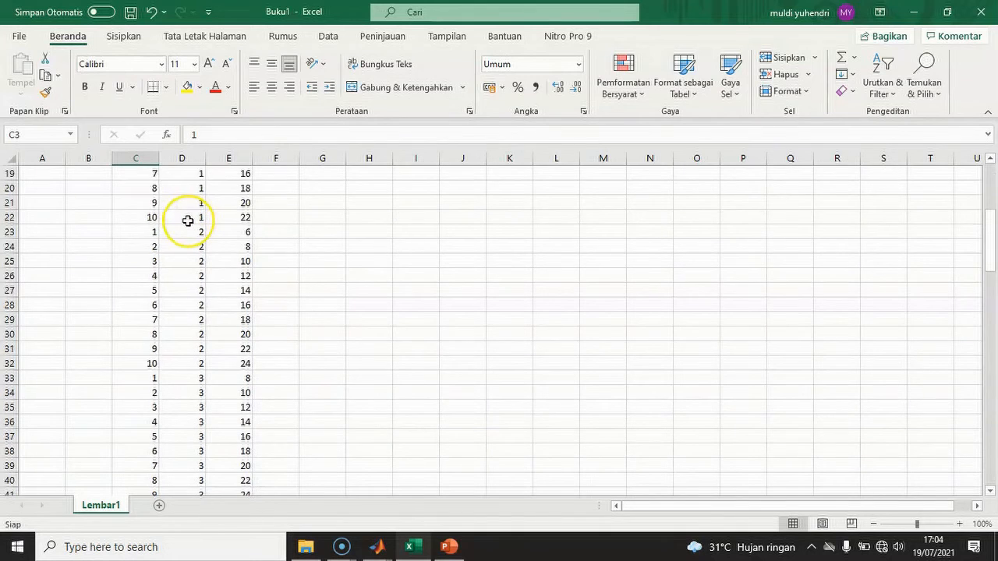
{"action": "scroll", "coordinate": [186, 223], "scroll_direction": "down", "scroll_amount": 6}
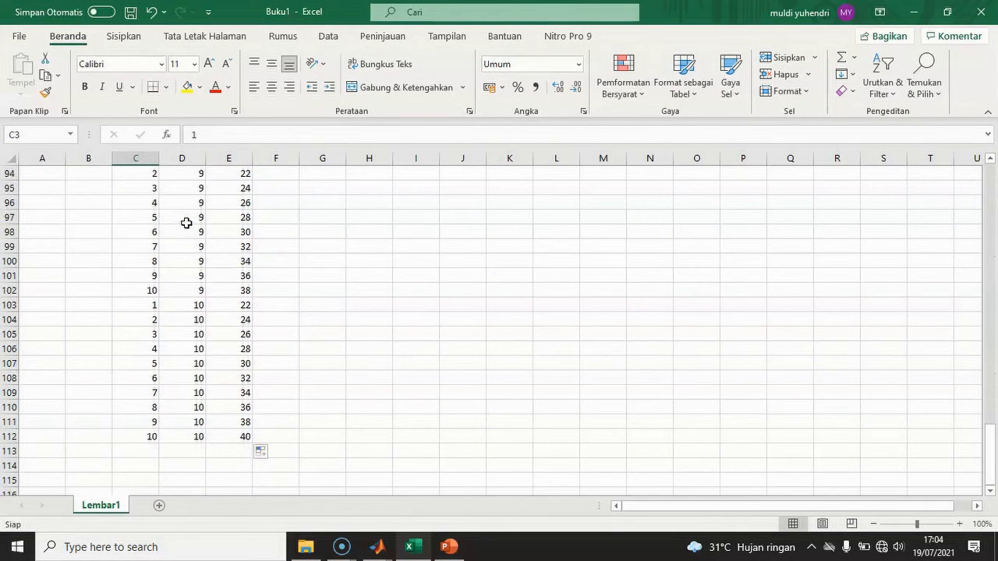
{"action": "scroll", "coordinate": [187, 222], "scroll_direction": "up", "scroll_amount": 20}
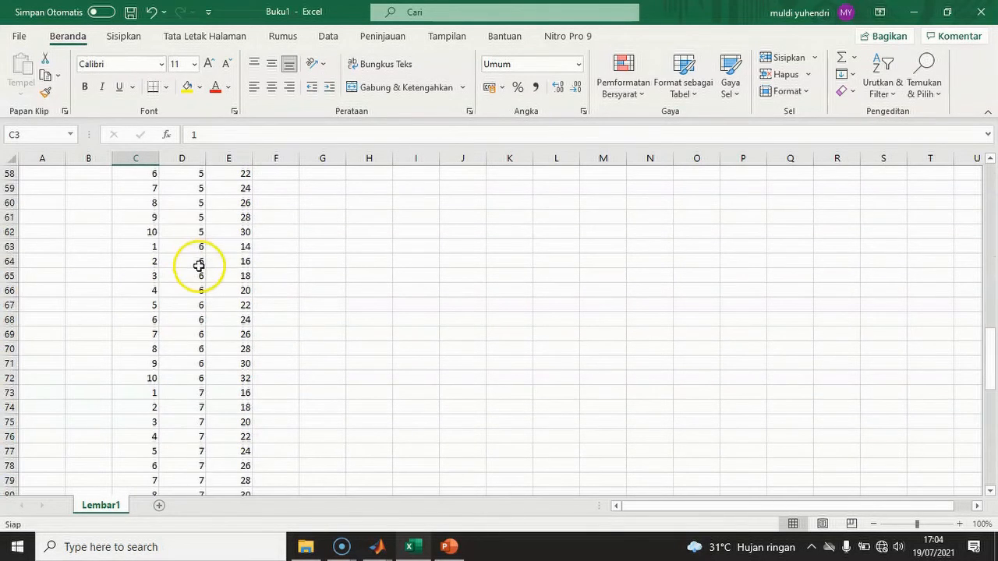
{"action": "scroll", "coordinate": [199, 262], "scroll_direction": "up", "scroll_amount": 1}
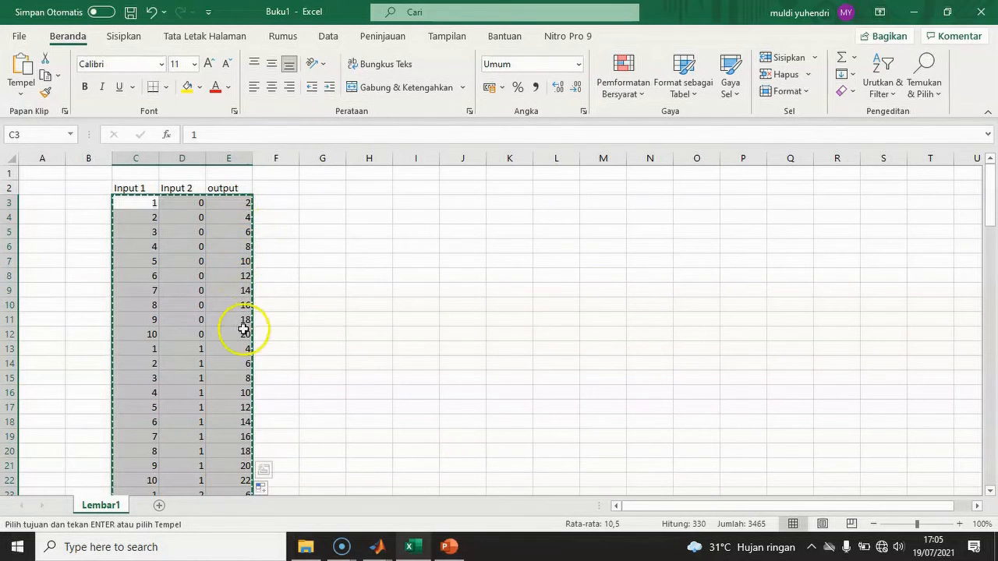
Copy the numeric training data in cells C3:E112, leaving out the column headers
{"action": "left_click", "coordinate": [145, 202]}
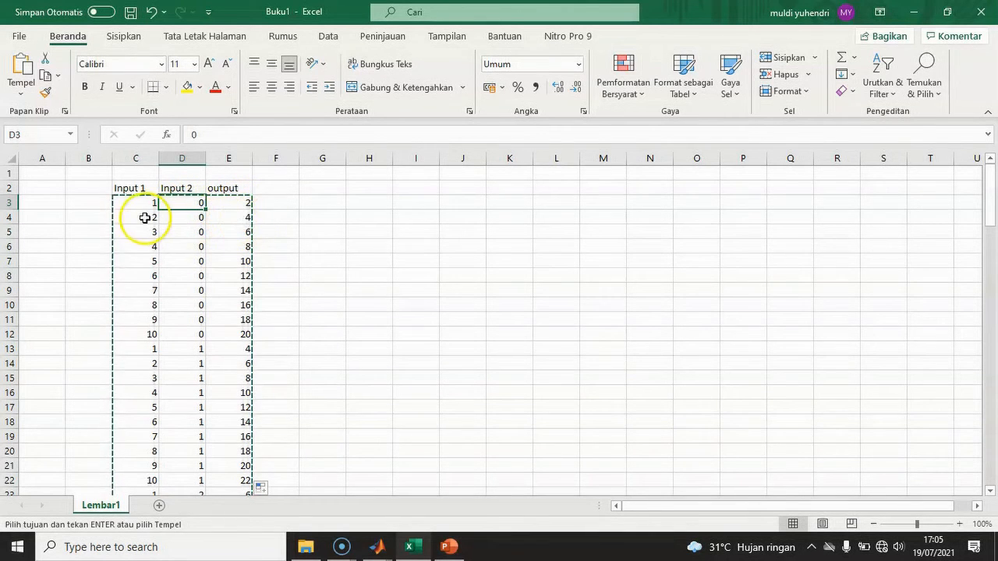
{"action": "left_click_drag", "start_coordinate": [129, 204], "coordinate": [225, 464]}
{"action": "right_click", "coordinate": [225, 461]}
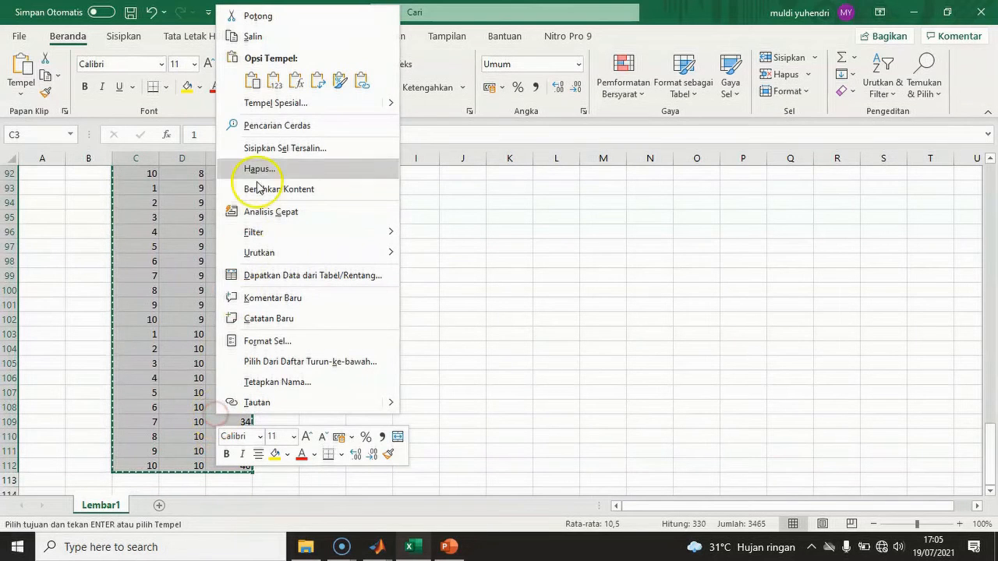
{"action": "scroll", "coordinate": [394, 470], "scroll_direction": "up", "scroll_amount": 20}
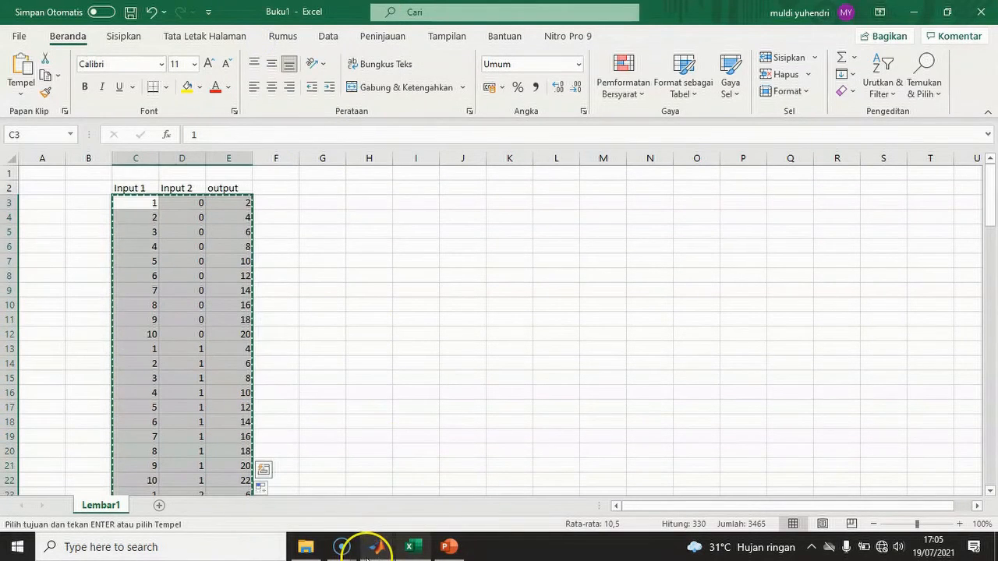
Switch to the main MATLAB window and create a new workspace variable named COBA
{"action": "mouse_move", "coordinate": [377, 546]}
{"action": "left_click", "coordinate": [304, 505]}
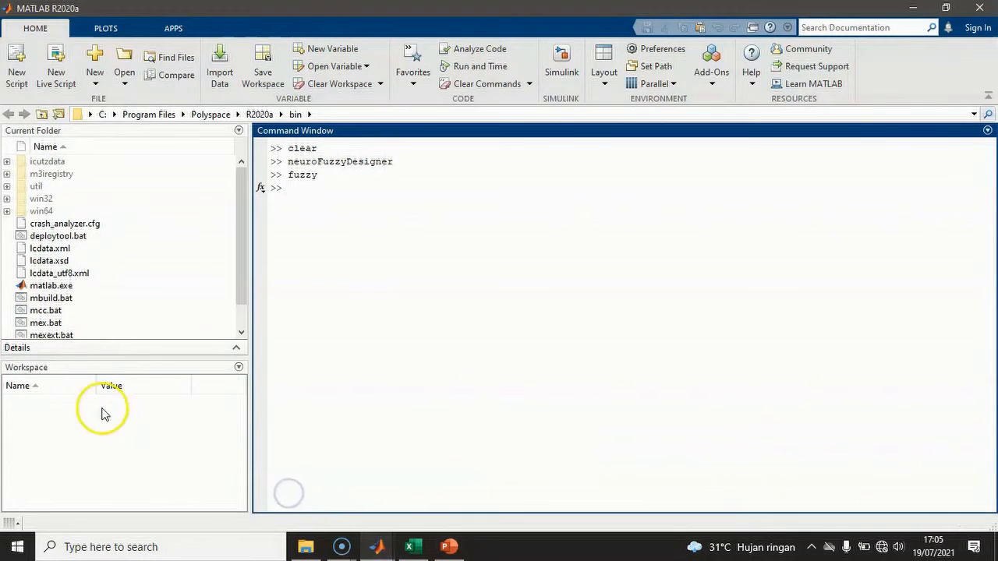
{"action": "right_click", "coordinate": [35, 415]}
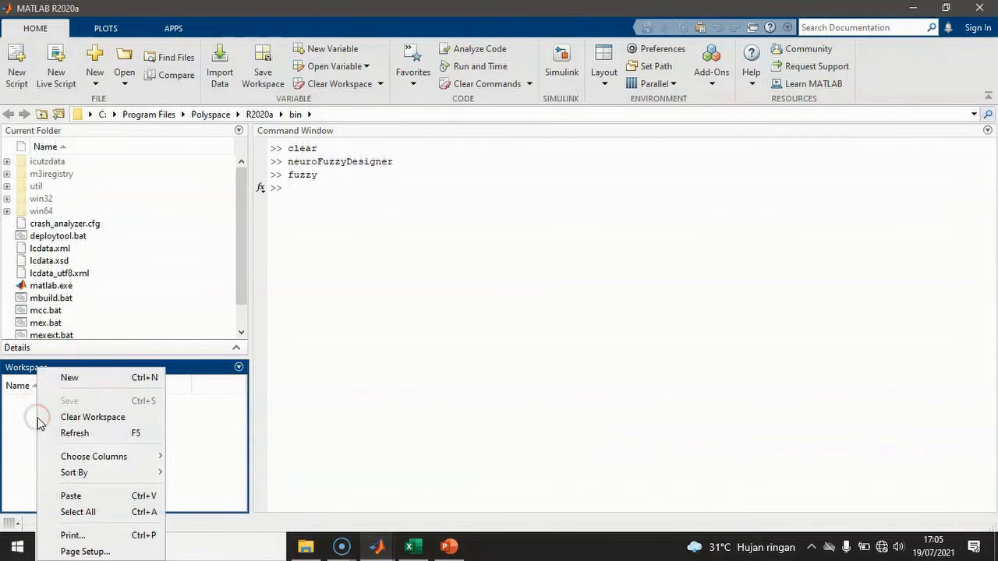
{"action": "left_click", "coordinate": [67, 379]}
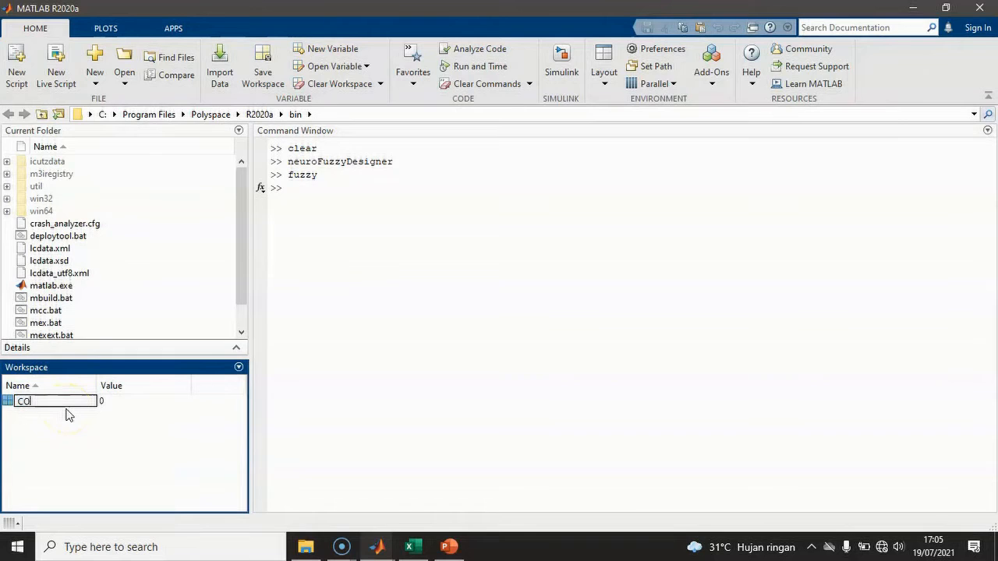
{"action": "left_click", "coordinate": [69, 428]}
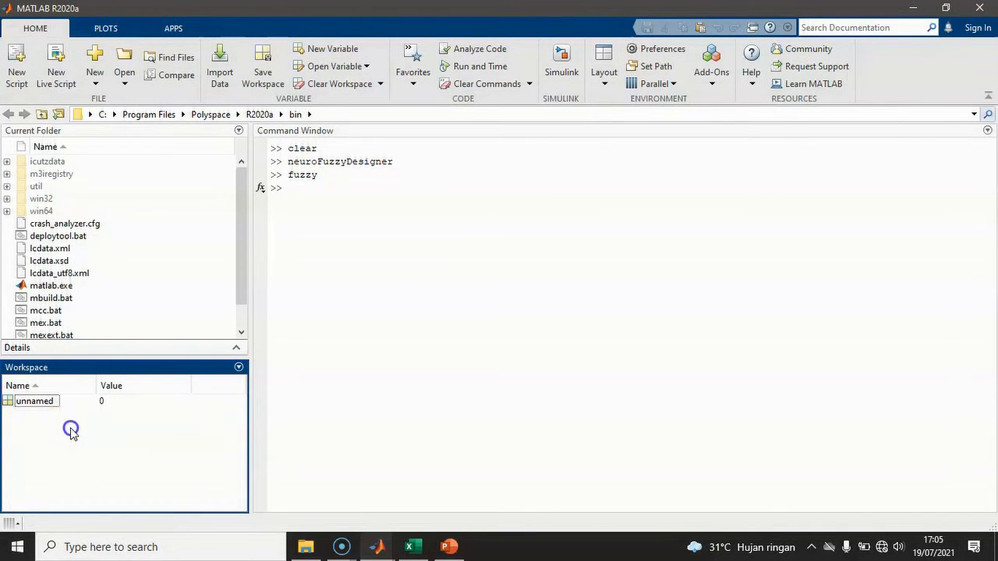
{"action": "left_click", "coordinate": [33, 402]}
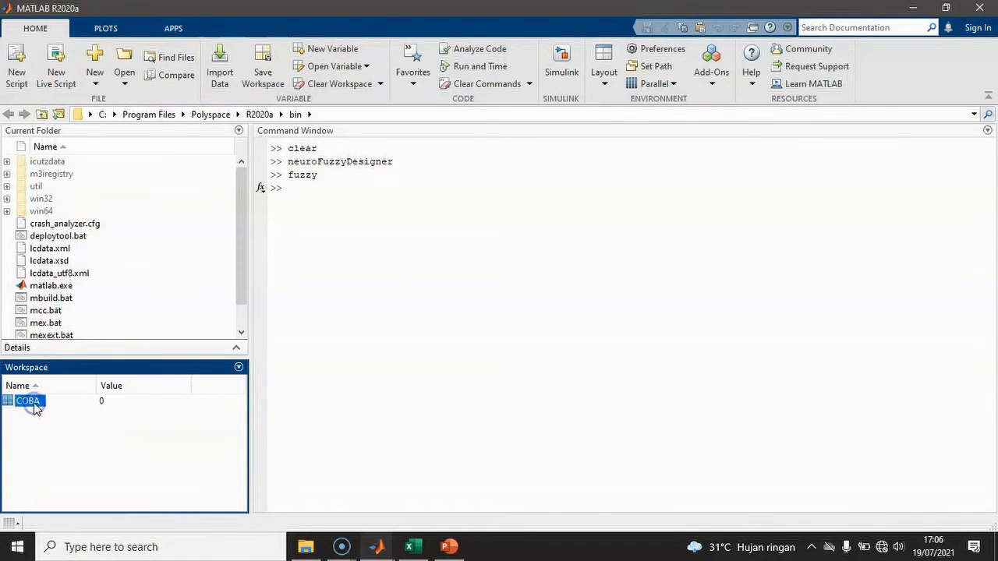
Open the COBA variable and paste the copied Excel training data into it starting at its first cell
{"action": "double_click", "coordinate": [34, 404]}
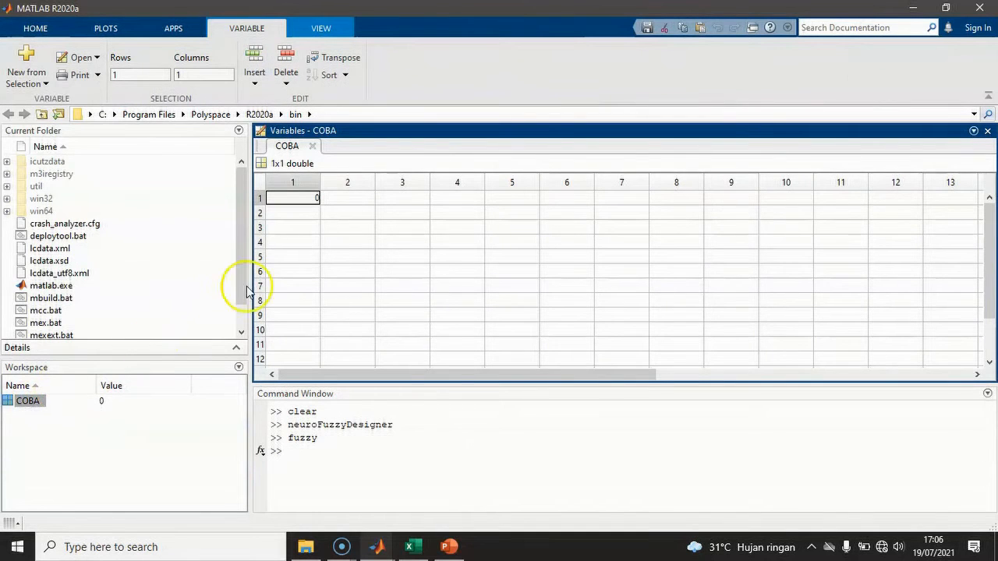
{"action": "left_click", "coordinate": [289, 200]}
{"action": "right_click", "coordinate": [289, 199]}
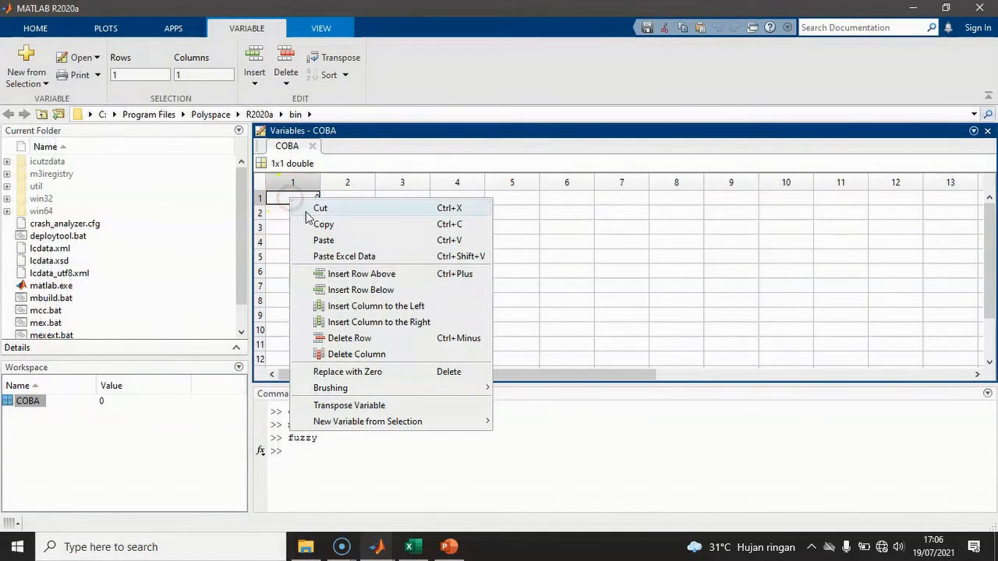
{"action": "left_click", "coordinate": [326, 262]}
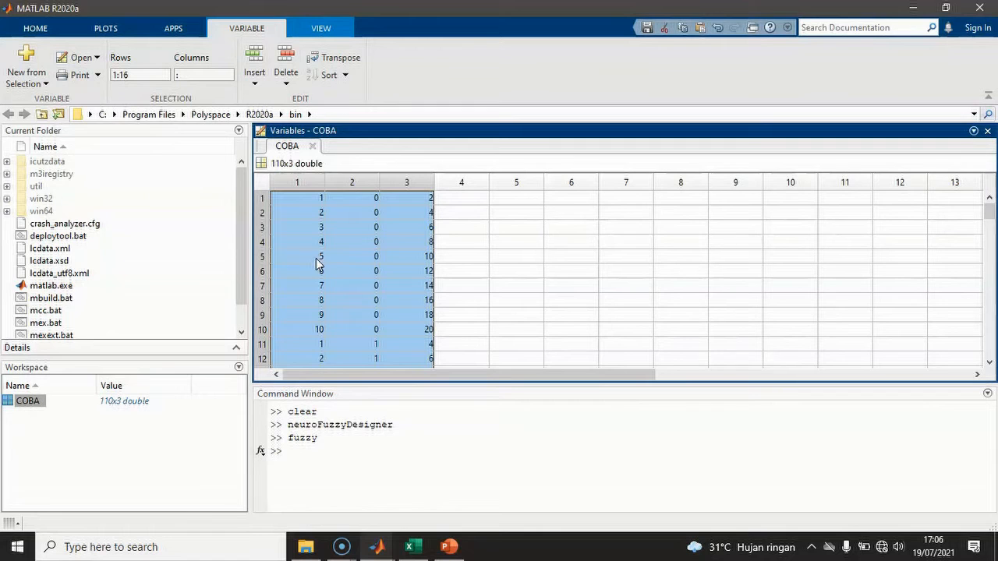
{"action": "left_click", "coordinate": [84, 451]}
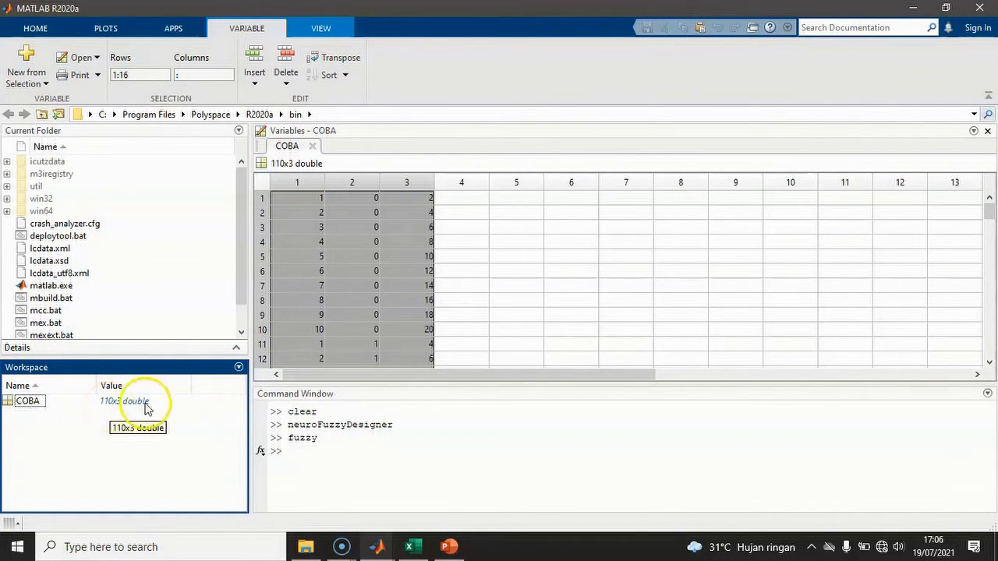
Switch to the Neuro-Fuzzy Designer and load the training data from the workspace variable COBA
{"action": "left_click", "coordinate": [373, 556]}
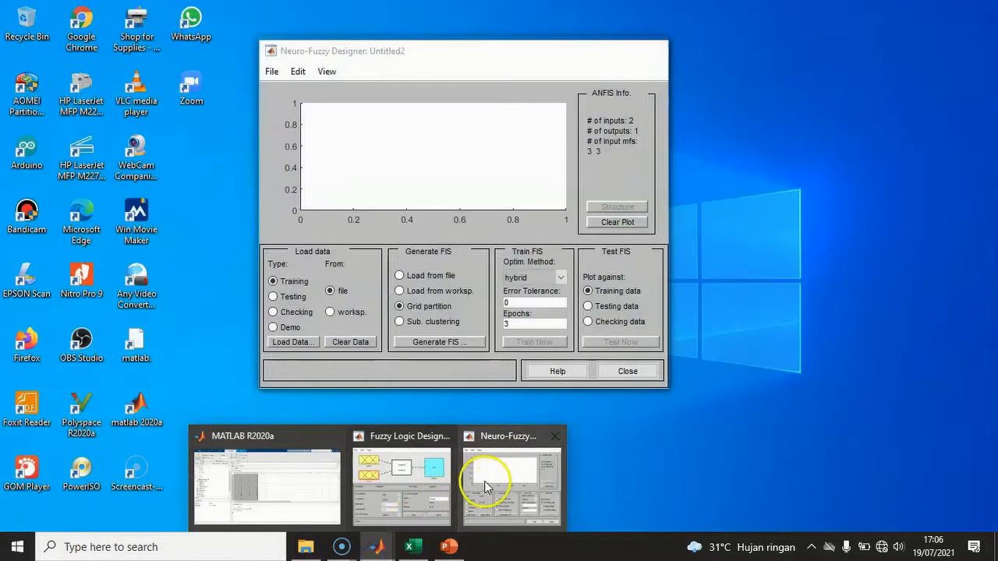
{"action": "left_click", "coordinate": [479, 477]}
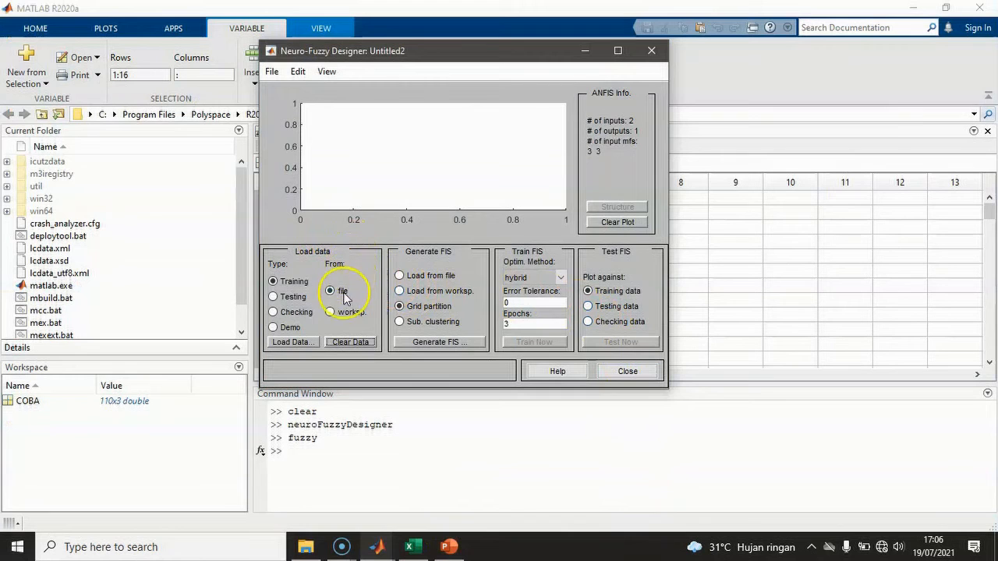
{"action": "left_click", "coordinate": [345, 317]}
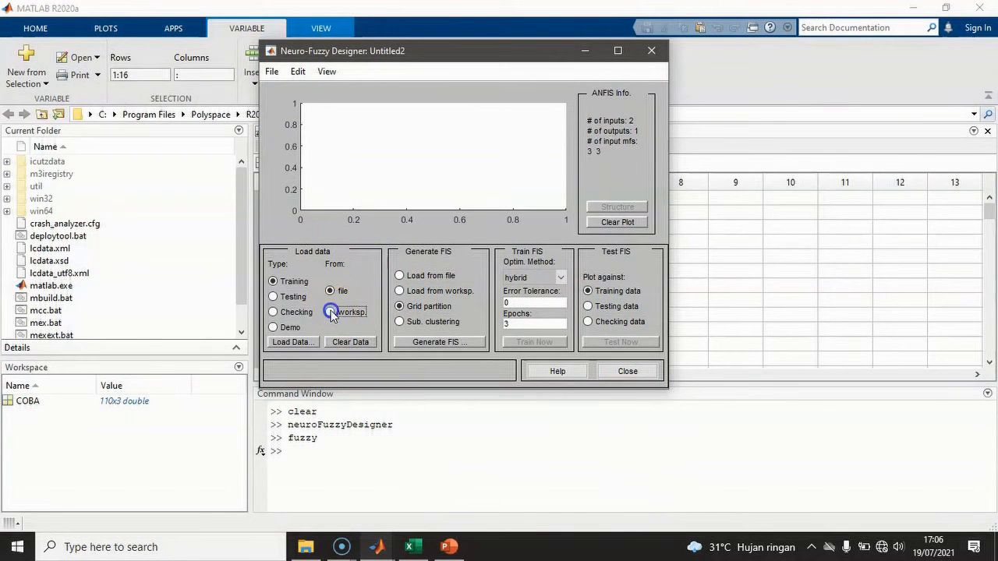
{"action": "left_click", "coordinate": [300, 344]}
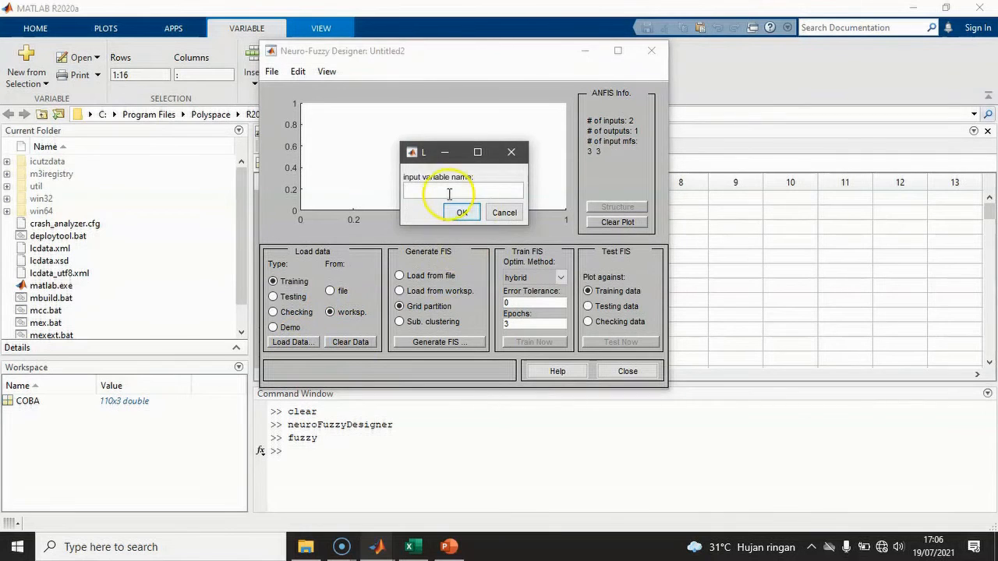
{"action": "left_click", "coordinate": [431, 187]}
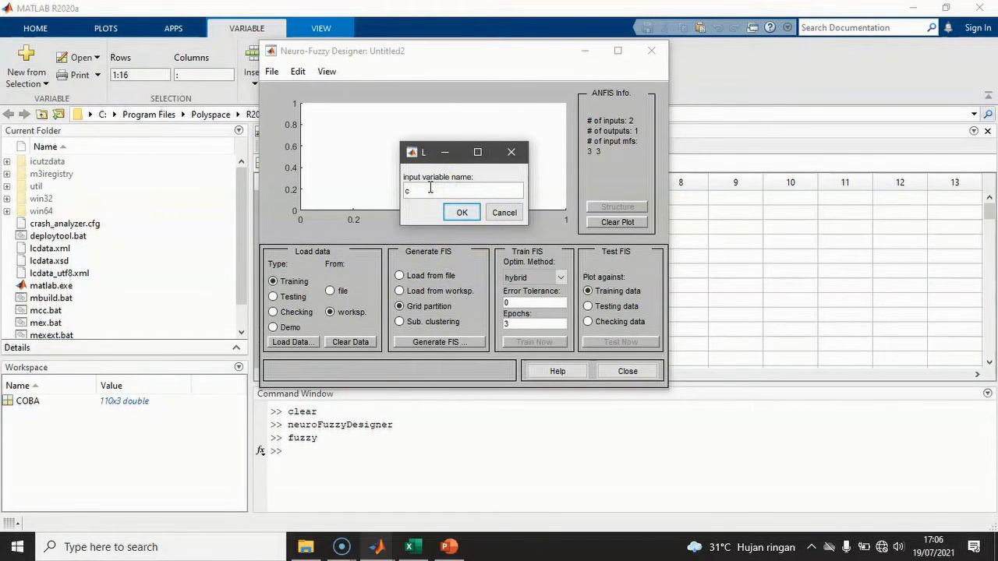
{"action": "type", "text": "COBA"}
{"action": "left_click", "coordinate": [462, 212]}
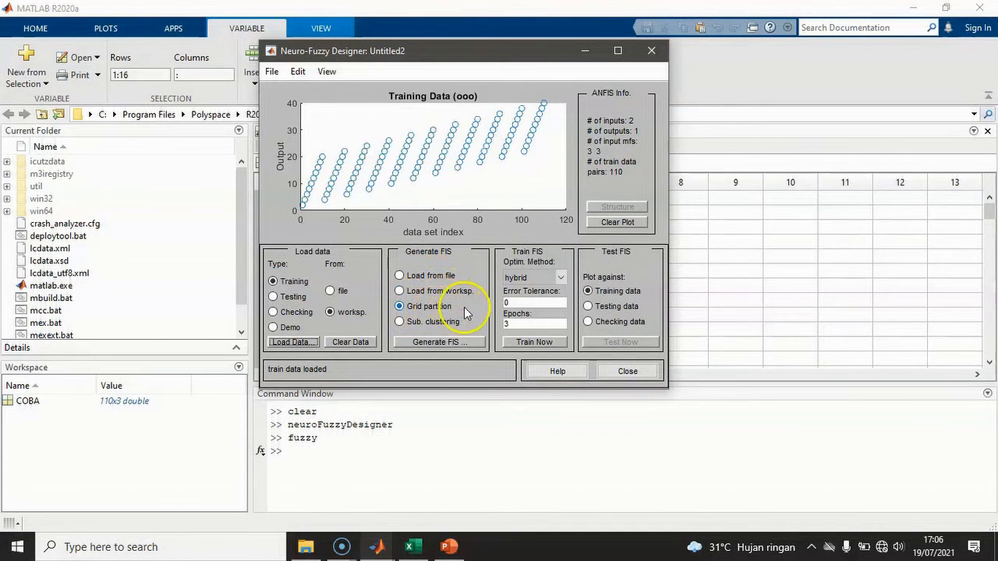
Generate a grid-partition FIS with 5 5 trimf input membership functions and constant output, and examine its model structure
{"action": "left_click", "coordinate": [439, 343]}
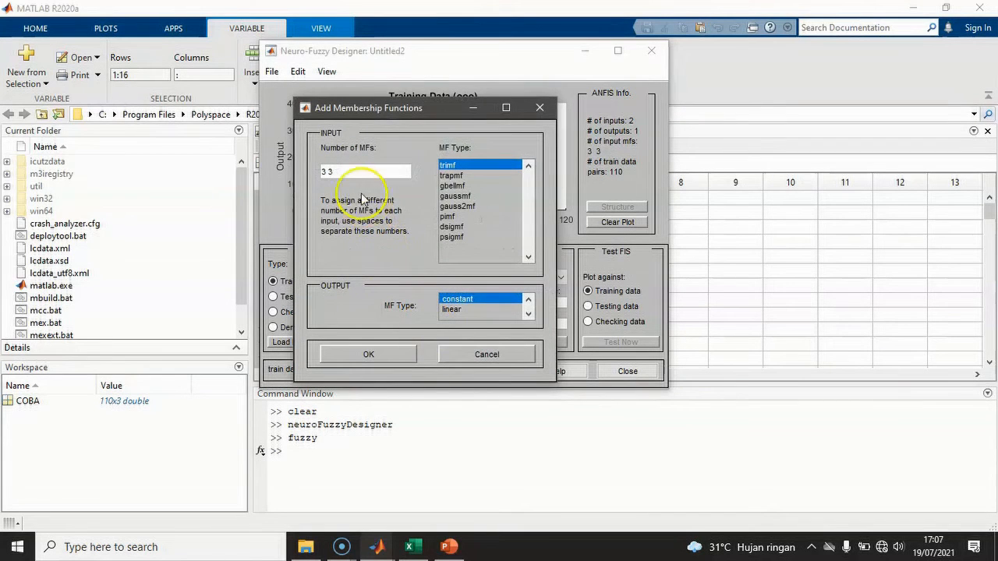
{"action": "double_click", "coordinate": [335, 172]}
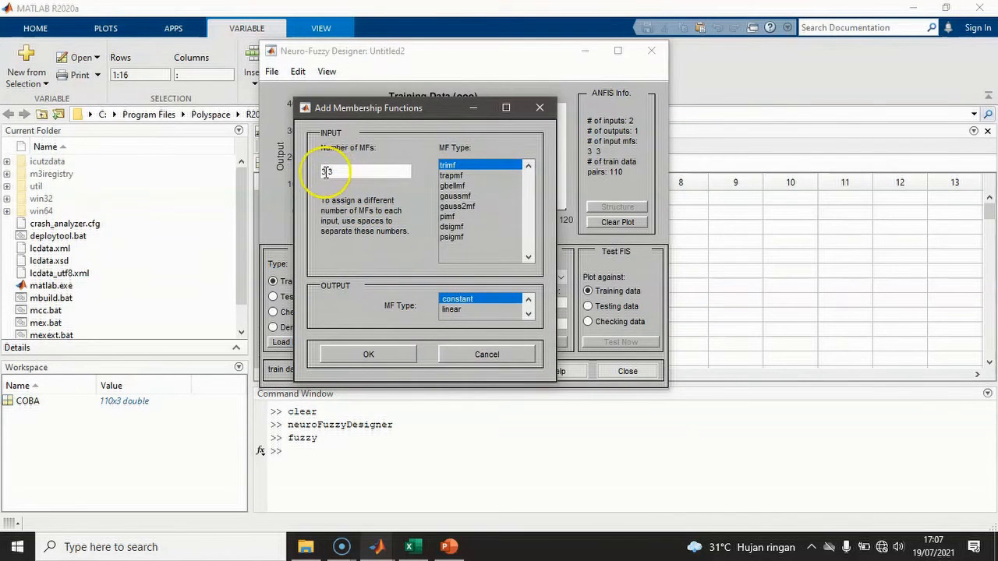
{"action": "type", "text": "3 3"}
{"action": "left_click", "coordinate": [326, 172]}
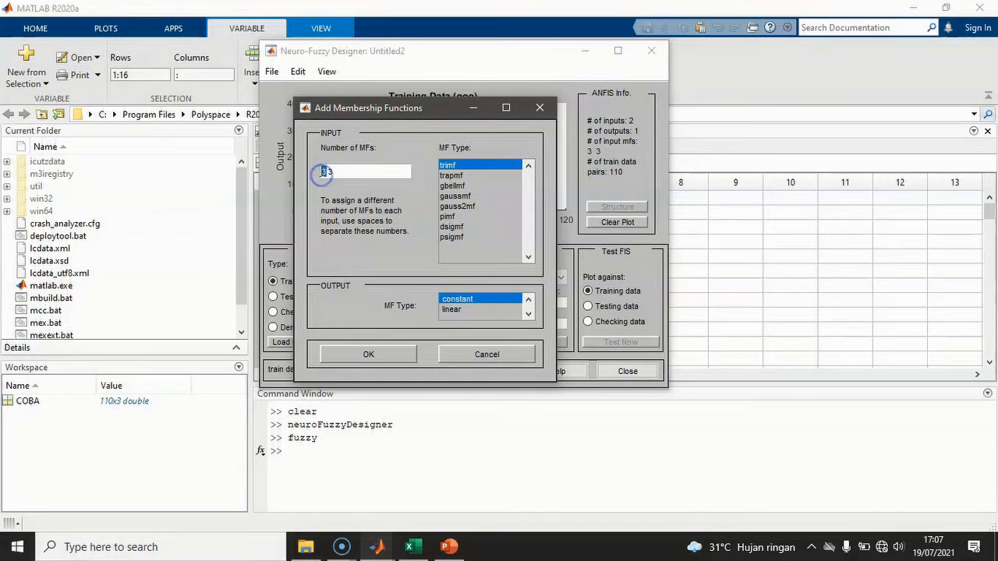
{"action": "left_click_drag", "start_coordinate": [336, 173], "coordinate": [324, 171]}
{"action": "type", "text": "5 5"}
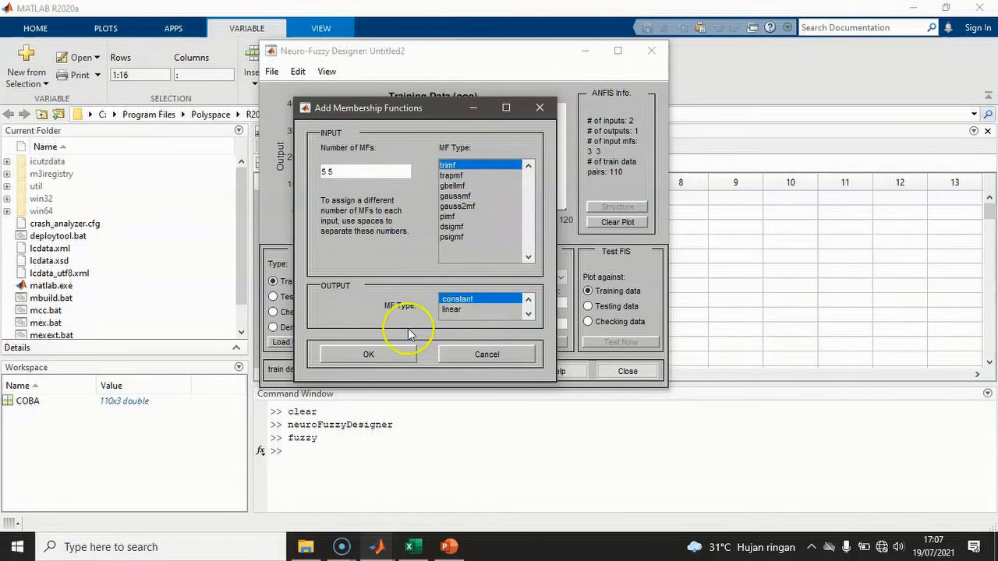
{"action": "left_click", "coordinate": [395, 356]}
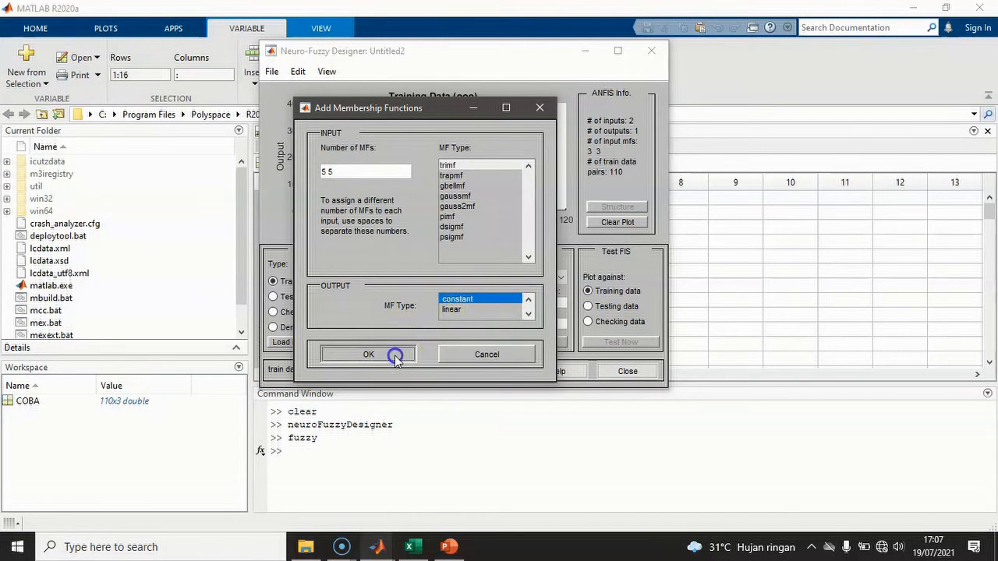
{"action": "left_click", "coordinate": [598, 210]}
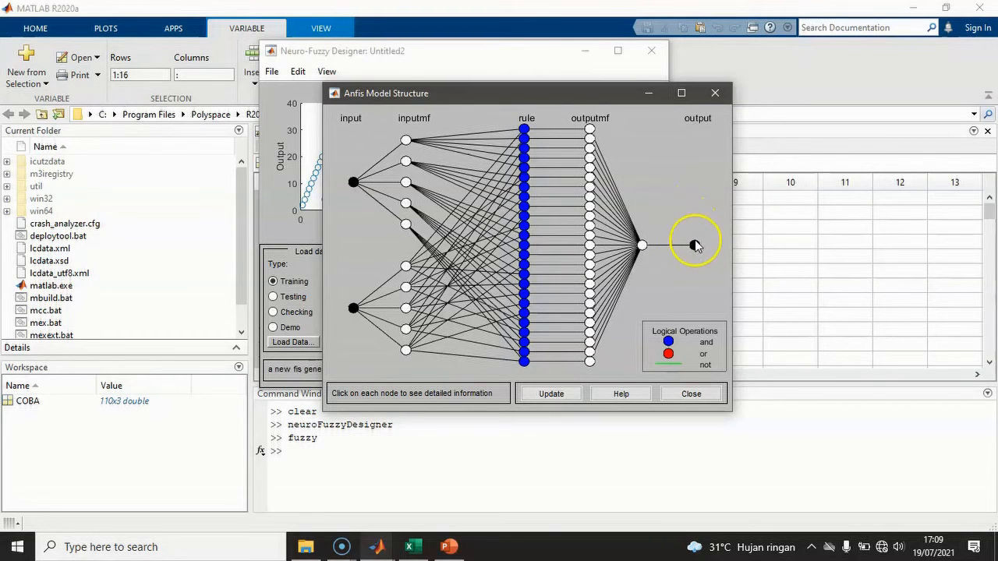
{"action": "left_click", "coordinate": [677, 396]}
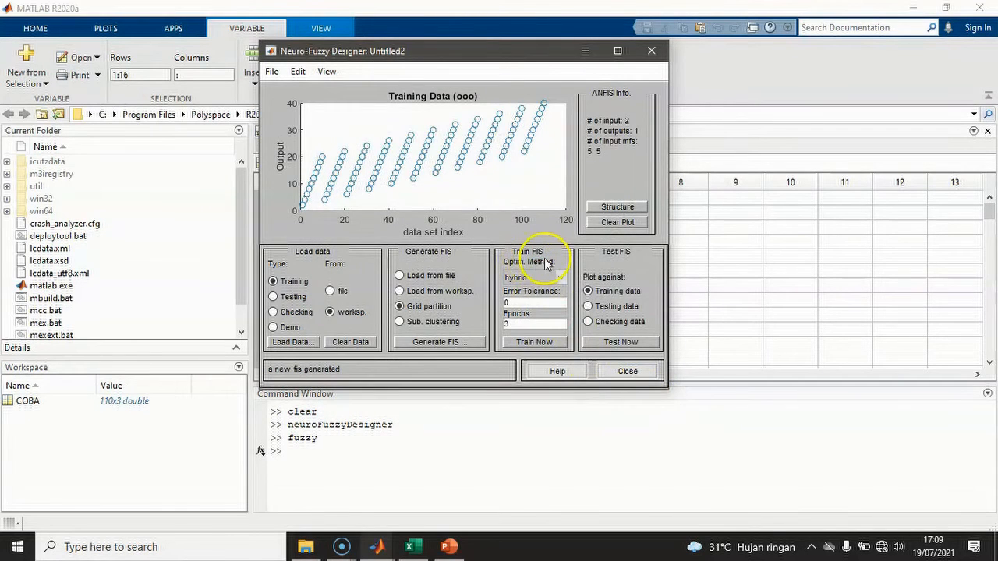
Train the FIS with the hybrid method, error tolerance 0 and 100 epochs, and set the test plot to testing data
{"action": "left_click", "coordinate": [558, 277]}
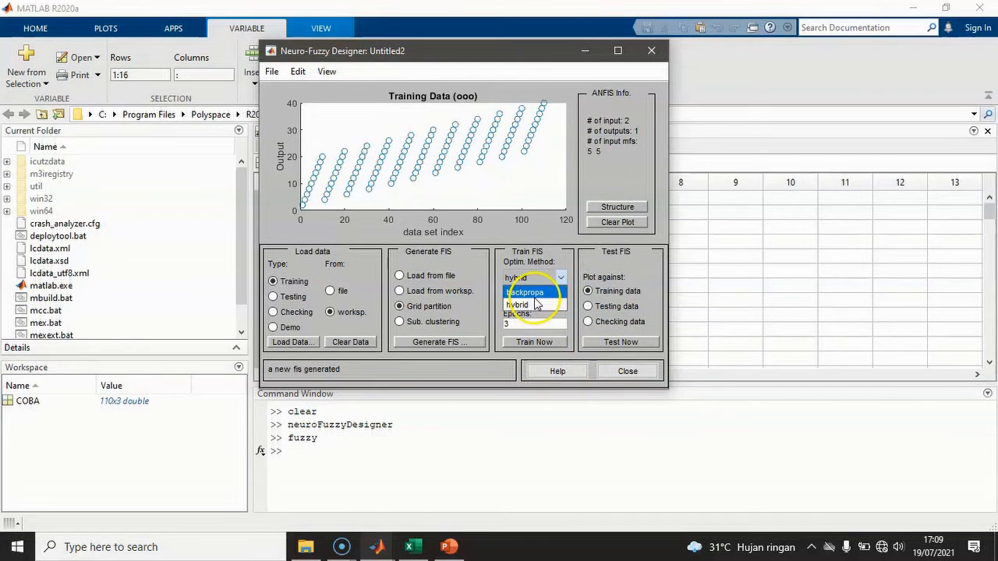
{"action": "left_click", "coordinate": [496, 266]}
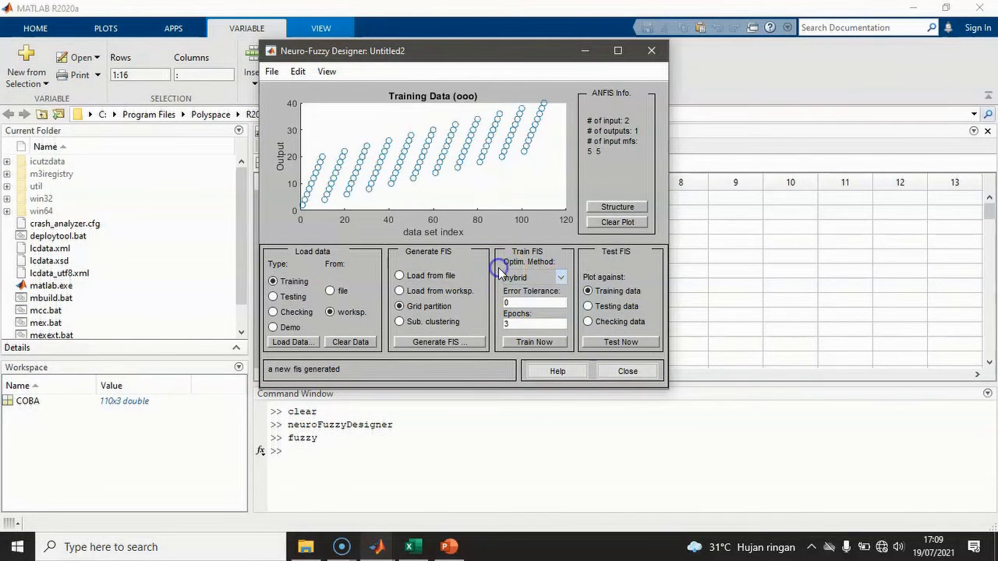
{"action": "left_click", "coordinate": [516, 304]}
{"action": "left_click", "coordinate": [513, 303]}
{"action": "left_click", "coordinate": [508, 325]}
{"action": "type", "text": "100"}
{"action": "left_click", "coordinate": [527, 326]}
{"action": "left_click", "coordinate": [525, 343]}
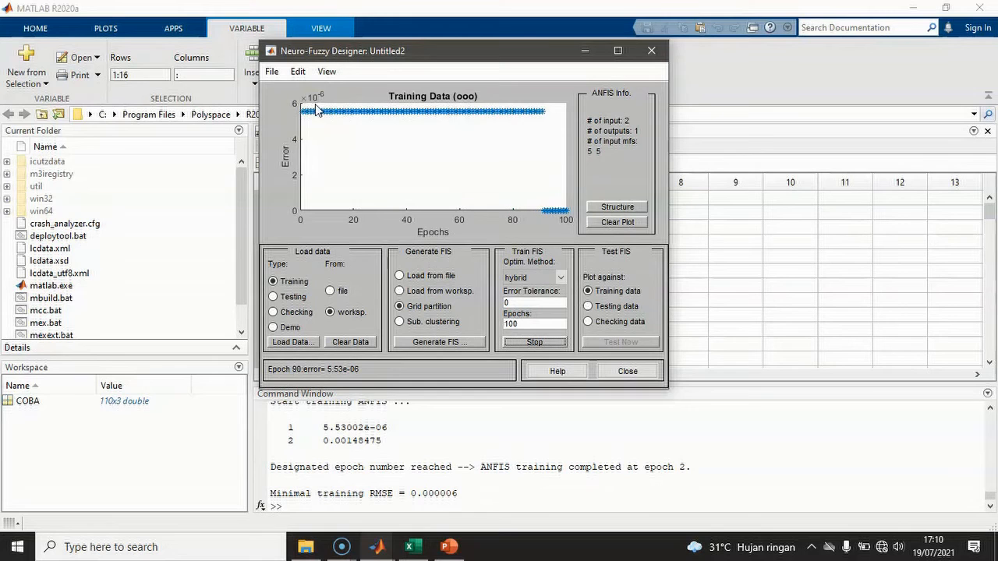
{"action": "left_click", "coordinate": [352, 167]}
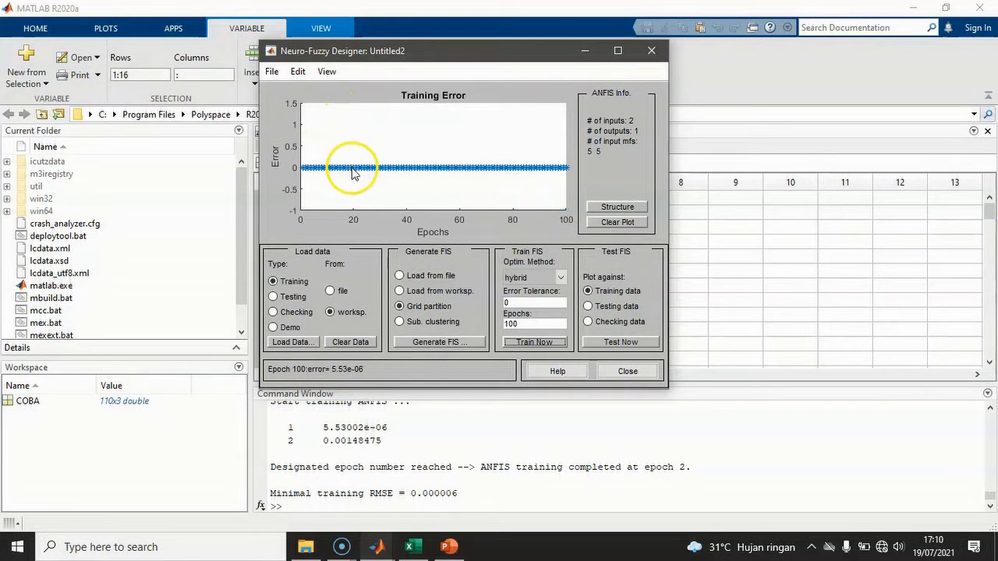
{"action": "key", "text": "Down"}
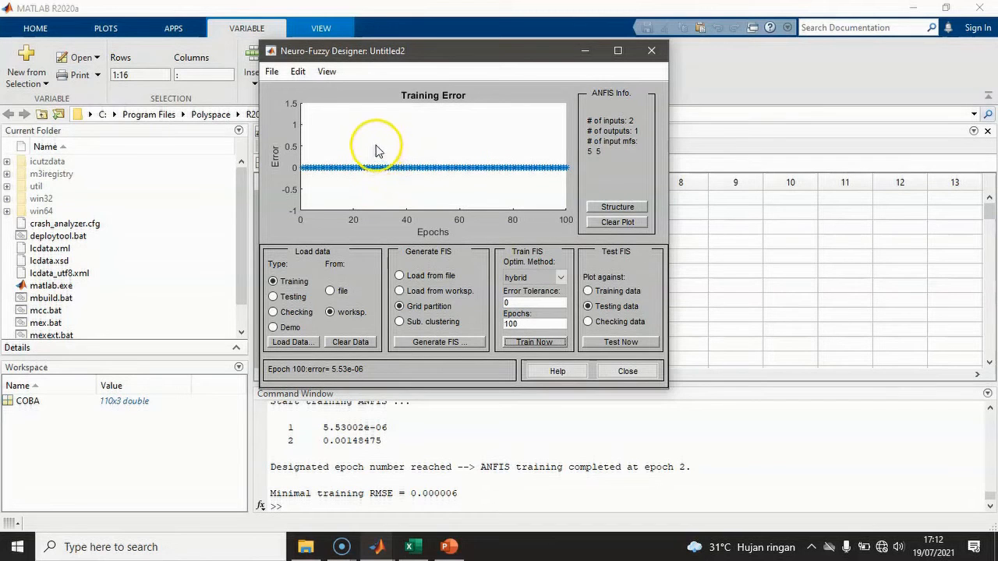
Export the trained FIS to the workspace as ANCOBA and save it as ANCOBA.fis in the ANFIS folder
{"action": "left_click", "coordinate": [272, 71]}
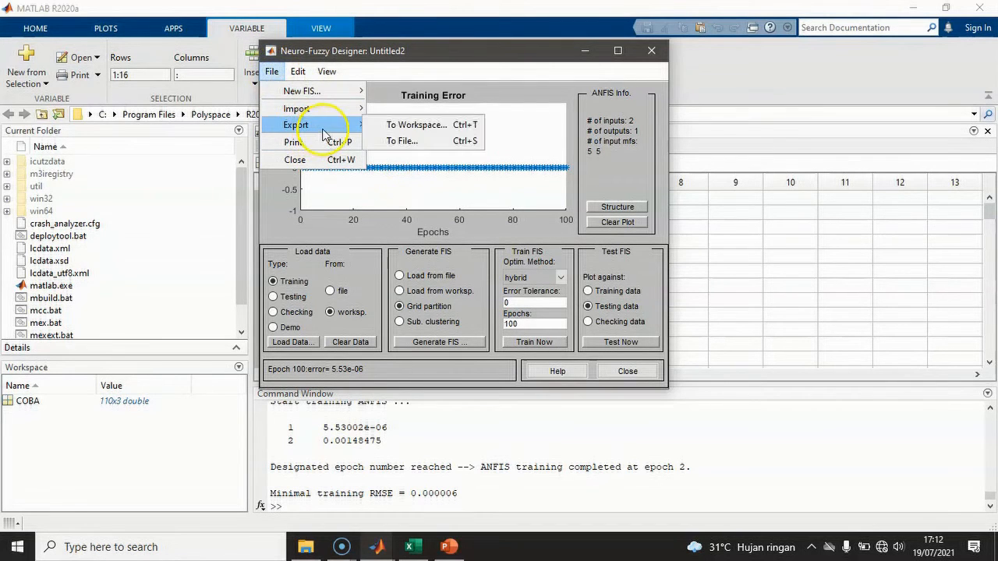
{"action": "left_click", "coordinate": [396, 126]}
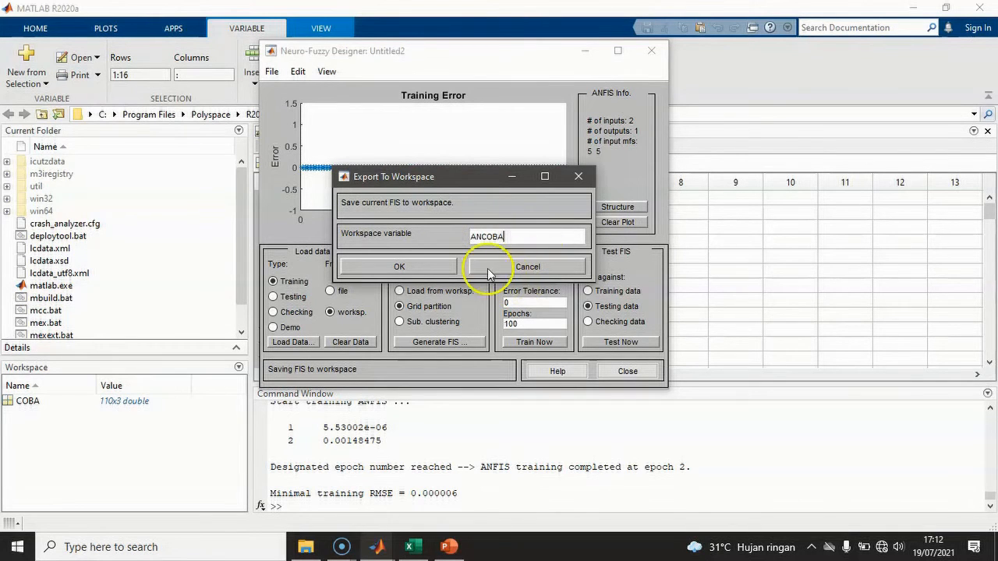
{"action": "left_click", "coordinate": [422, 268]}
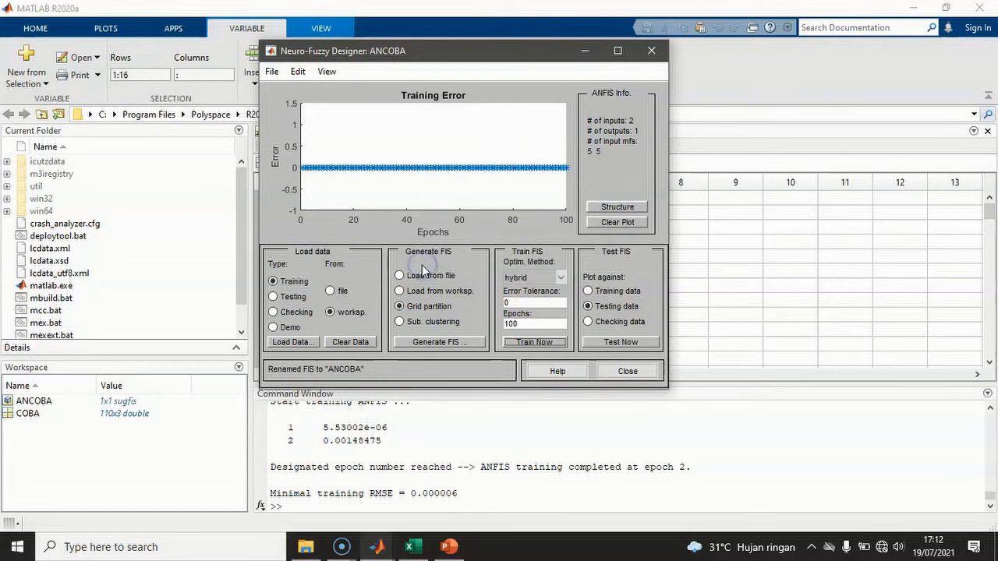
{"action": "left_click", "coordinate": [270, 72]}
{"action": "mouse_move", "coordinate": [304, 126]}
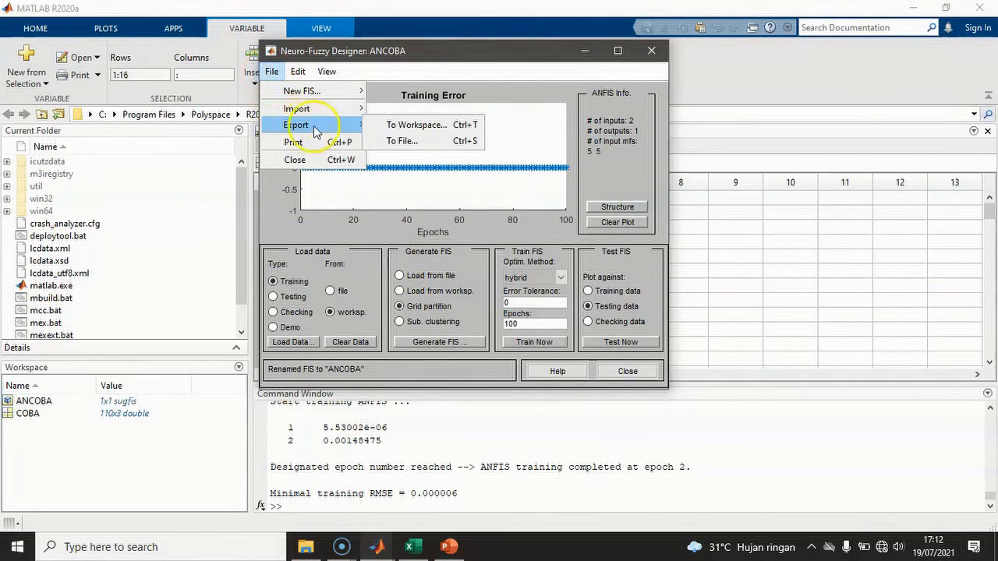
{"action": "left_click", "coordinate": [392, 142]}
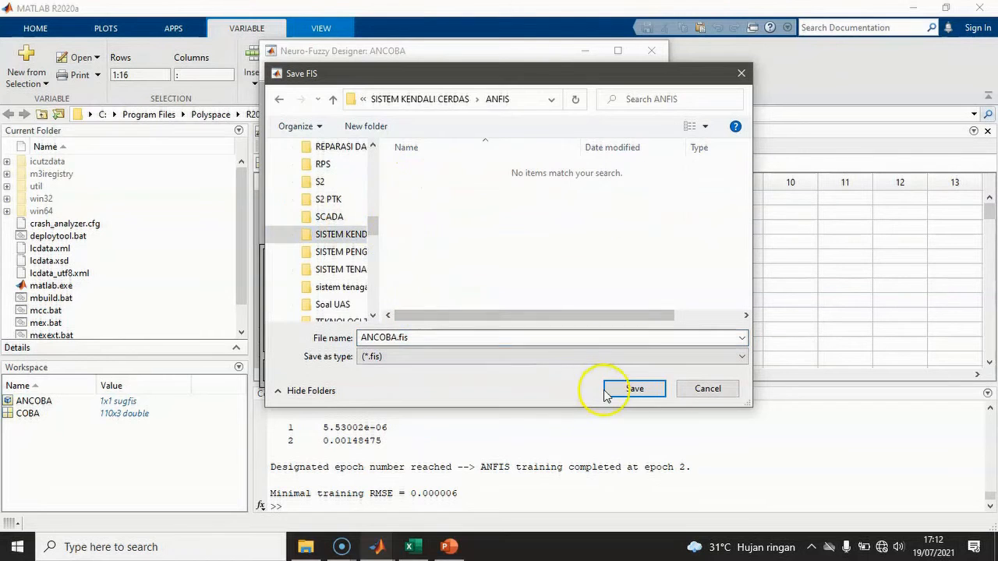
{"action": "left_click", "coordinate": [662, 388]}
Set MATLAB's current folder to H:\AKADEMIK\SISTEM KENDALI CERDAS\ANFIS and keep the main MATLAB window in front
{"action": "left_click", "coordinate": [92, 115]}
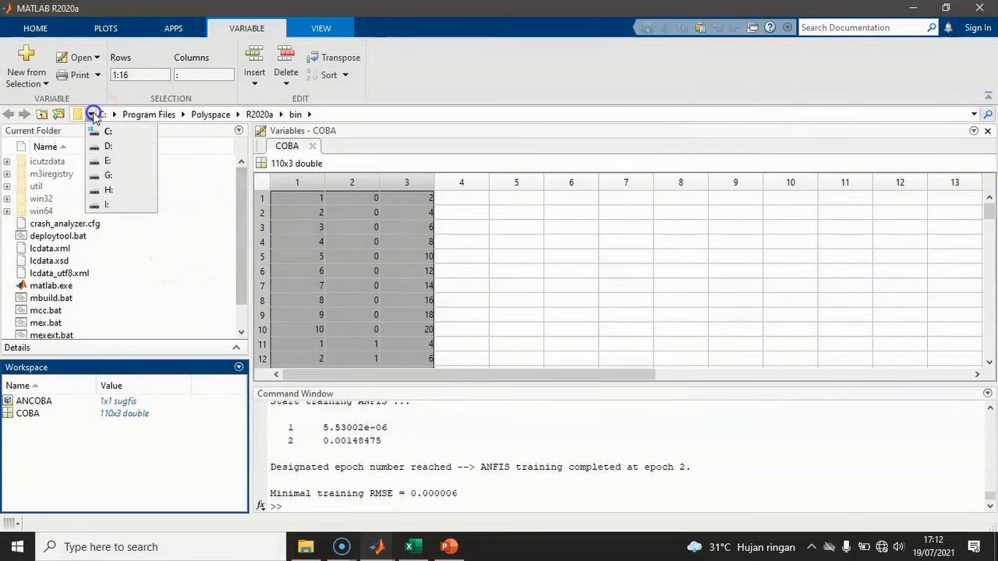
{"action": "left_click", "coordinate": [102, 190]}
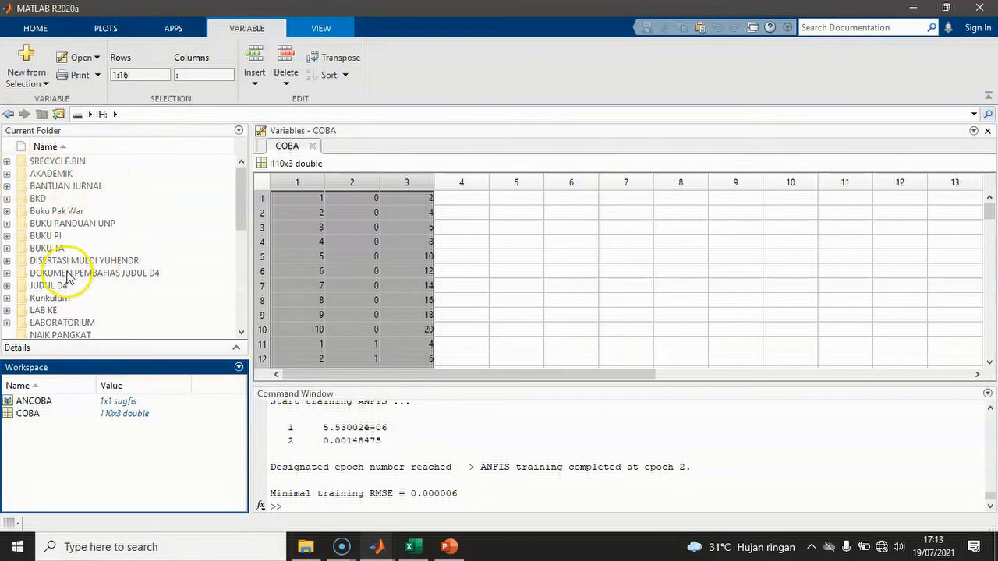
{"action": "left_click", "coordinate": [7, 173]}
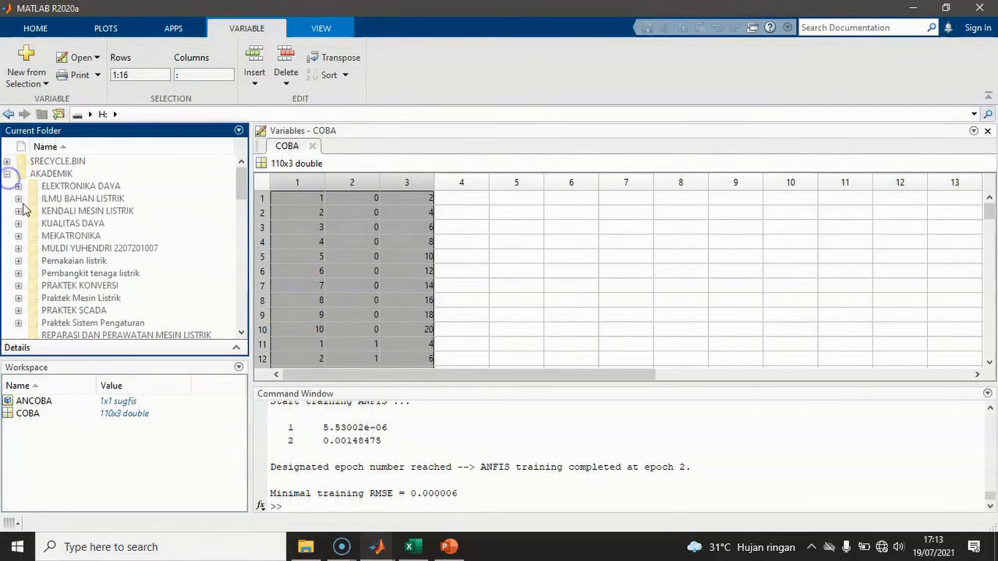
{"action": "scroll", "coordinate": [46, 262], "scroll_direction": "down", "scroll_amount": 3}
{"action": "left_click", "coordinate": [18, 285]}
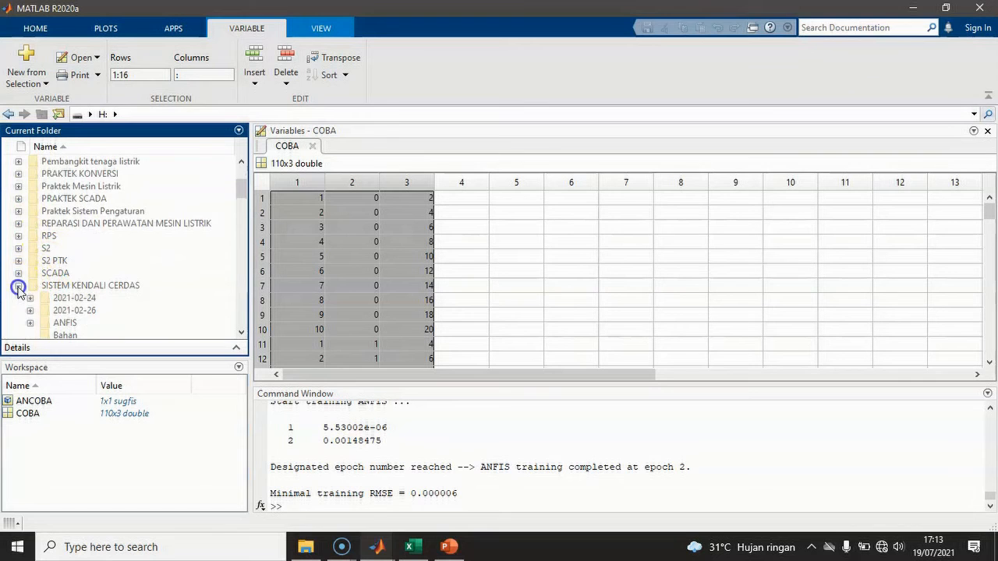
{"action": "scroll", "coordinate": [94, 312], "scroll_direction": "down", "scroll_amount": 1}
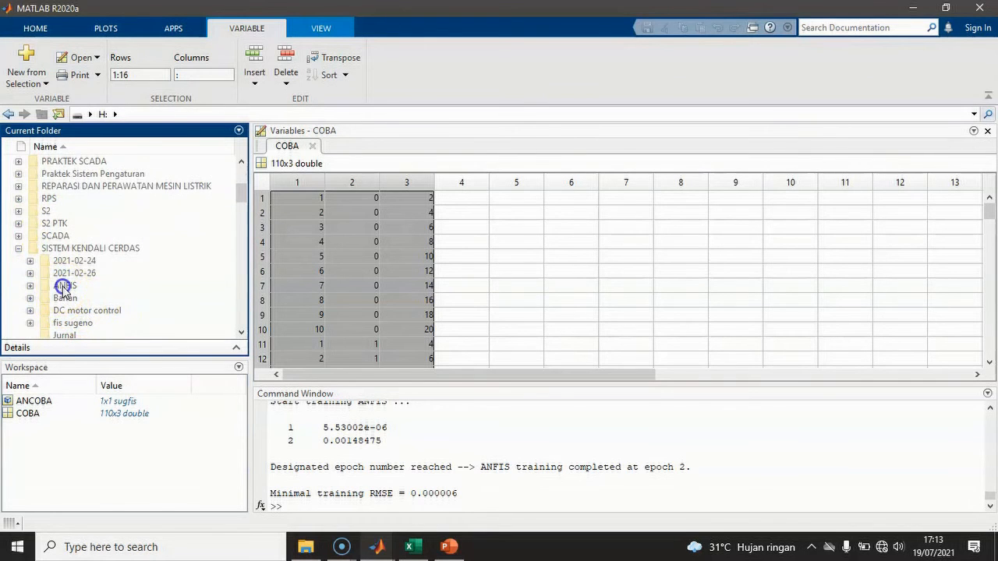
{"action": "double_click", "coordinate": [64, 287]}
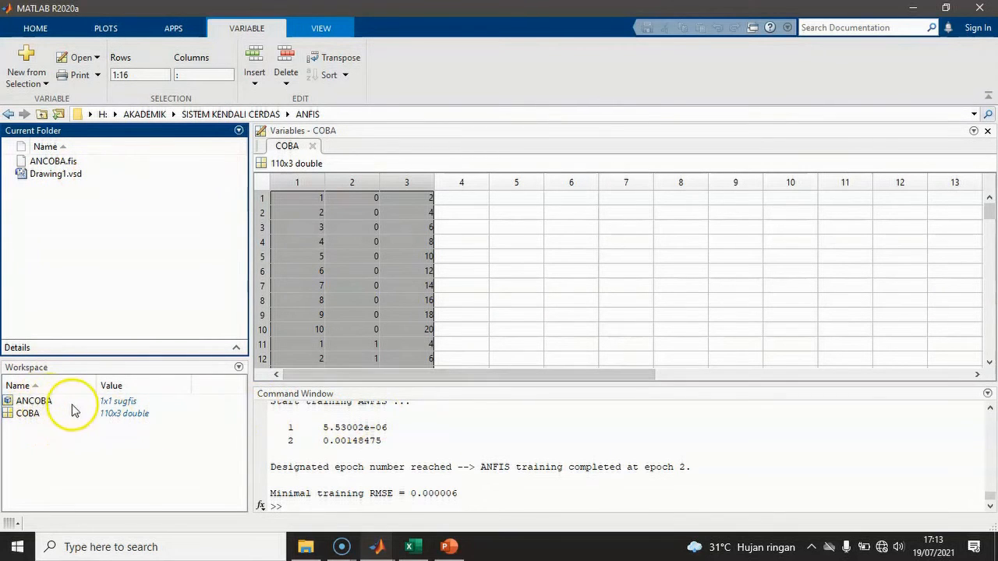
{"action": "left_click", "coordinate": [379, 549]}
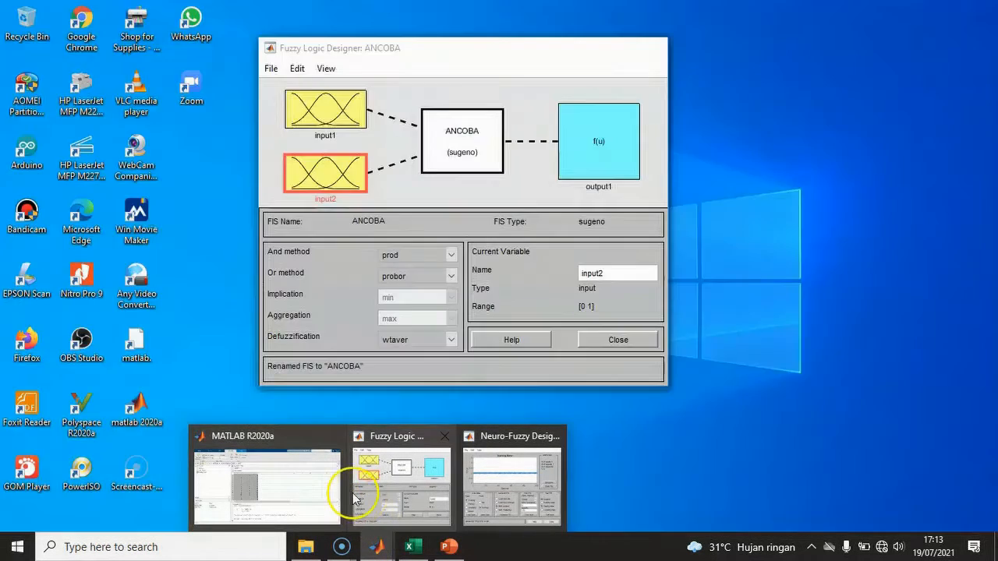
{"action": "left_click", "coordinate": [299, 491]}
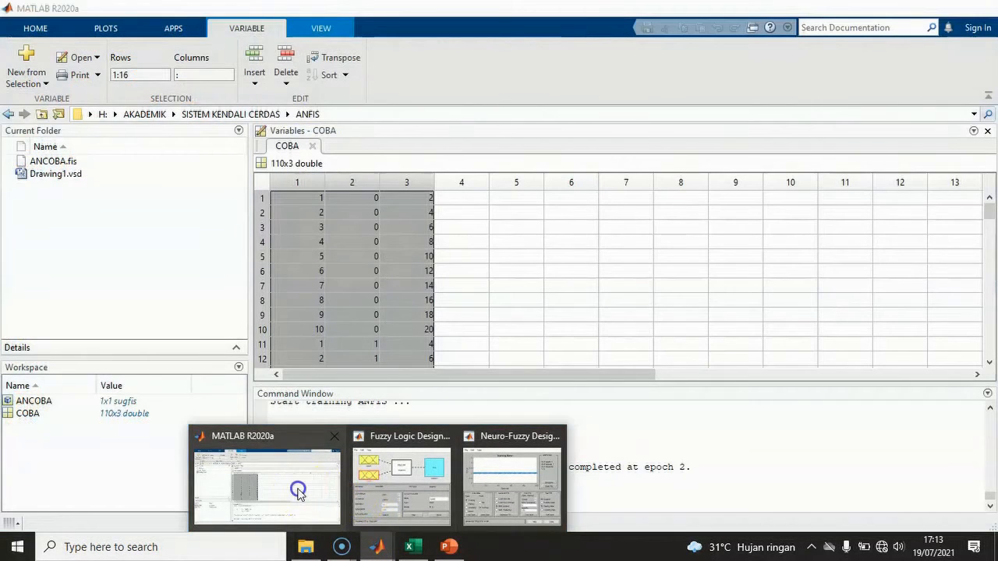
Start Simulink from the main MATLAB window and create a blank model
{"action": "left_click", "coordinate": [37, 28]}
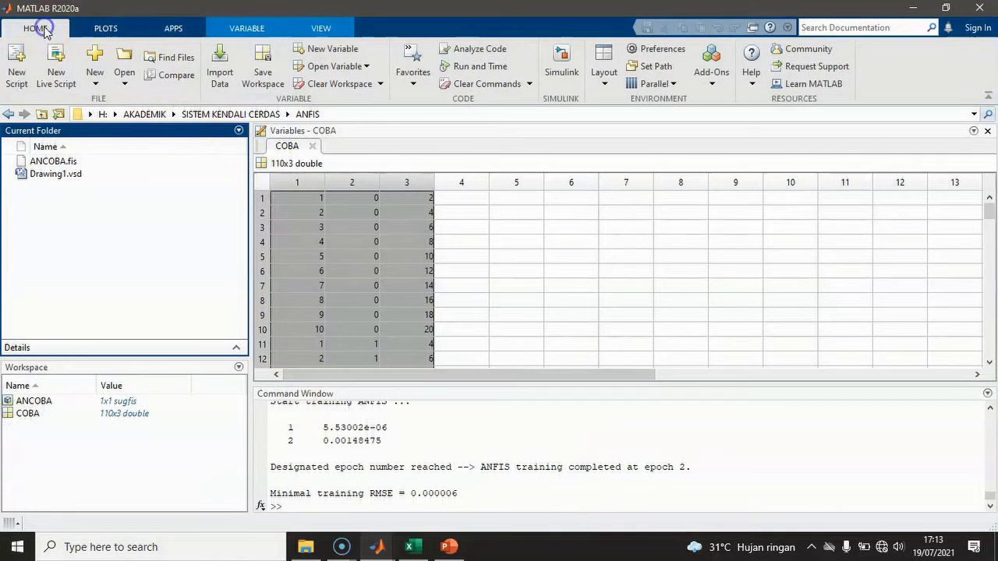
{"action": "left_click", "coordinate": [558, 59]}
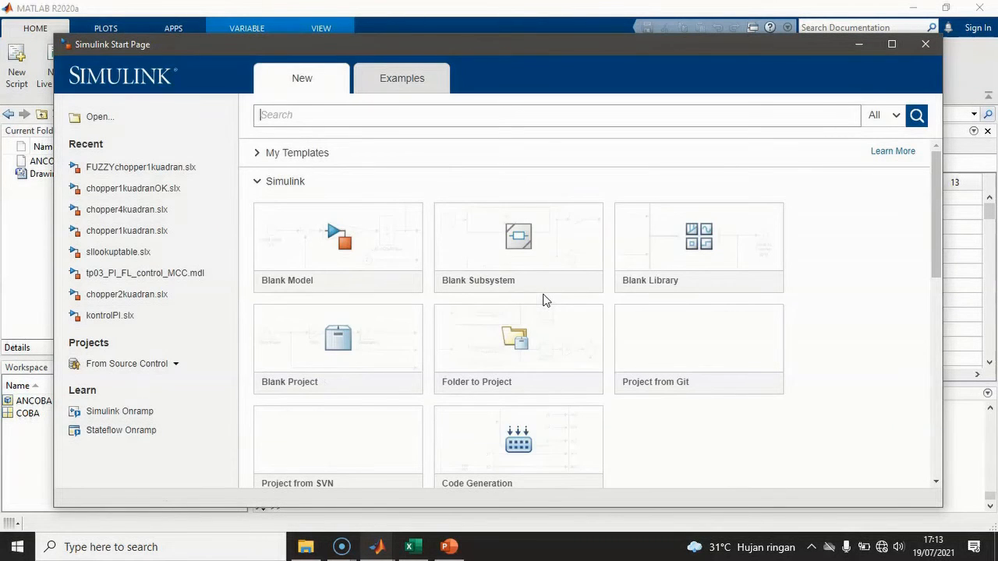
{"action": "left_click", "coordinate": [329, 262]}
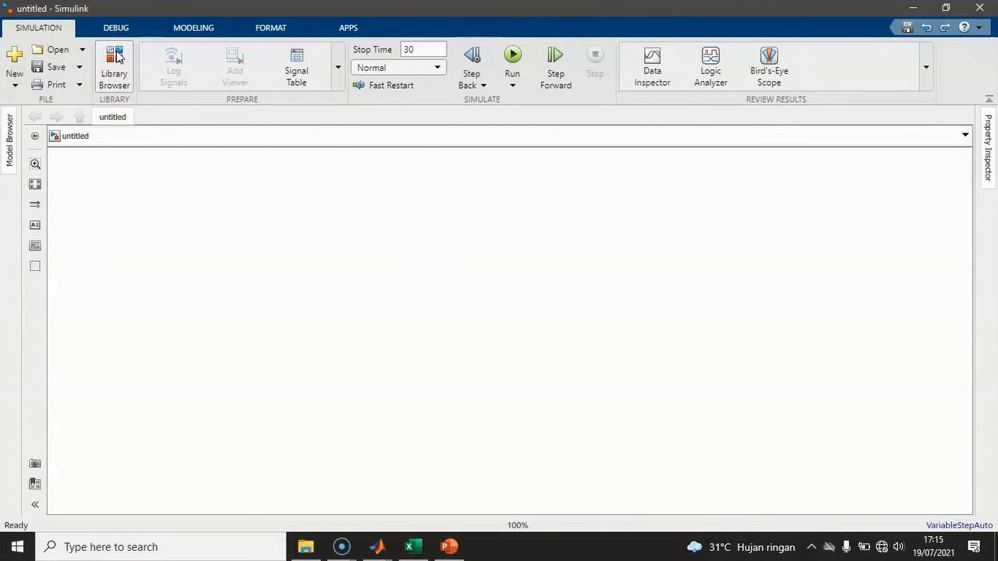
Search the Simulink library for FUZZY and add a Fuzzy Logic Controller block to the model
{"action": "left_click", "coordinate": [116, 62]}
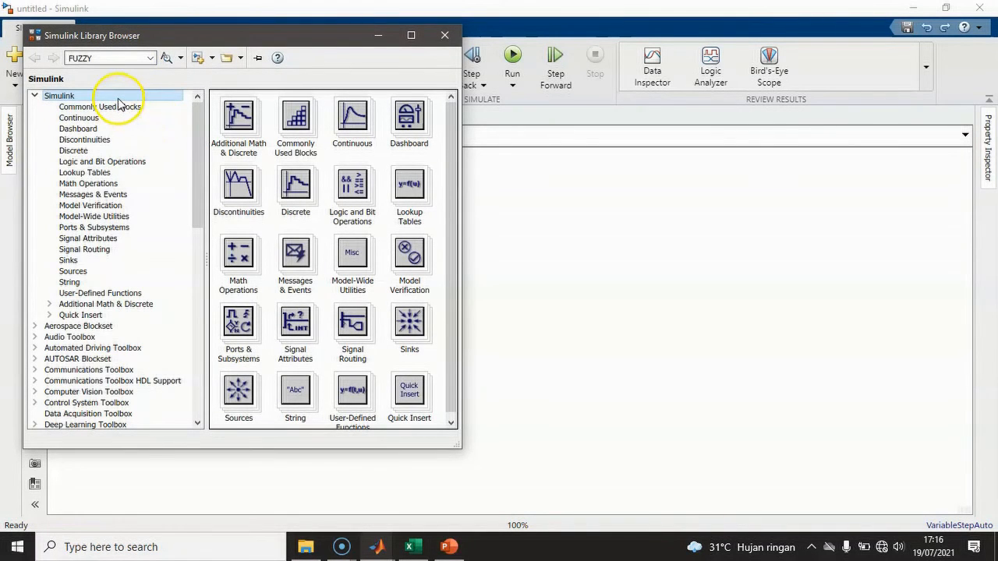
{"action": "scroll", "coordinate": [151, 171], "scroll_direction": "down", "scroll_amount": 1}
{"action": "left_click", "coordinate": [165, 58]}
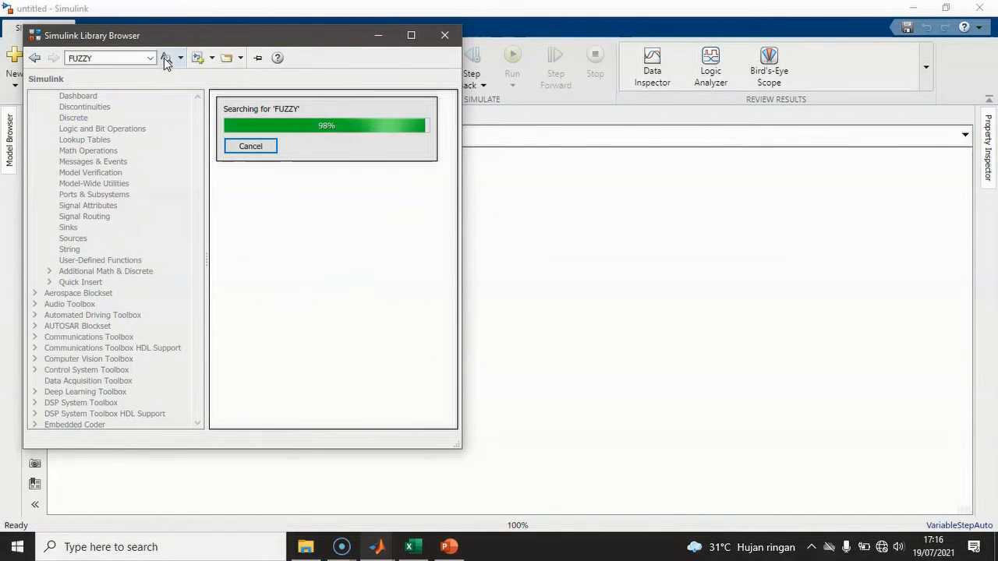
{"action": "left_click", "coordinate": [236, 136]}
{"action": "left_click", "coordinate": [234, 137]}
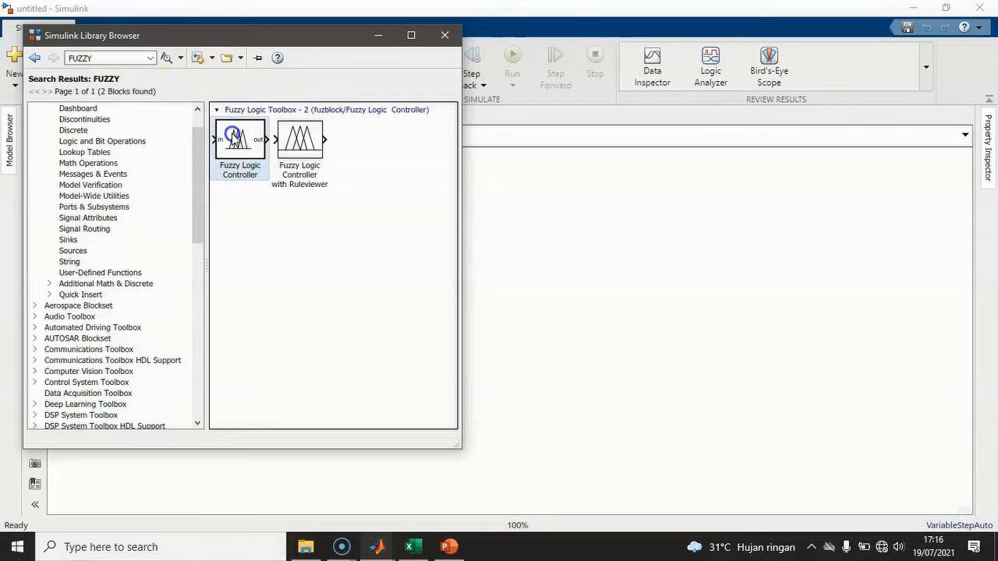
{"action": "left_click_drag", "start_coordinate": [524, 231], "coordinate": [530, 231]}
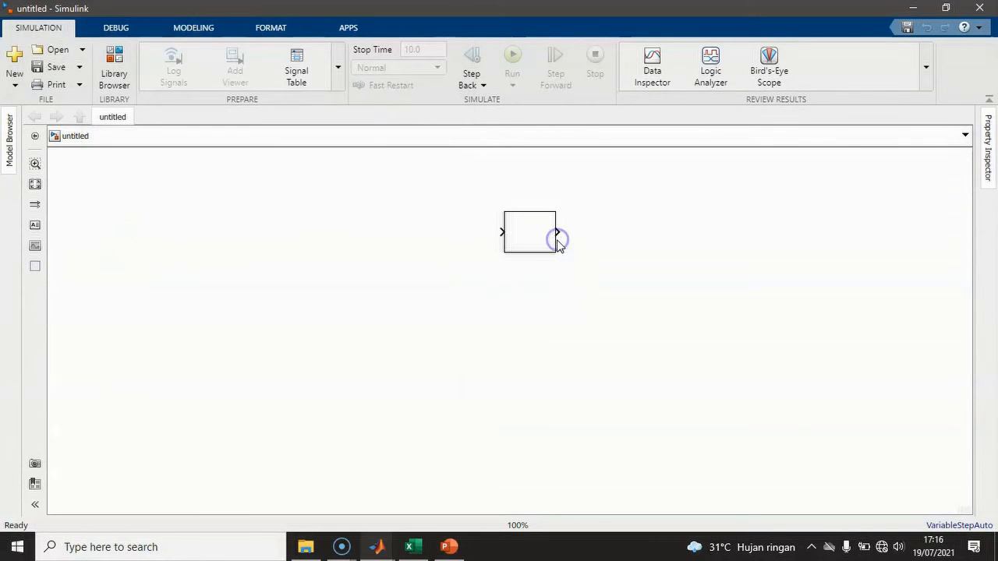
Add a Constant block from the Commonly Used Blocks library beside the Fuzzy Logic Controller
{"action": "left_click", "coordinate": [113, 56]}
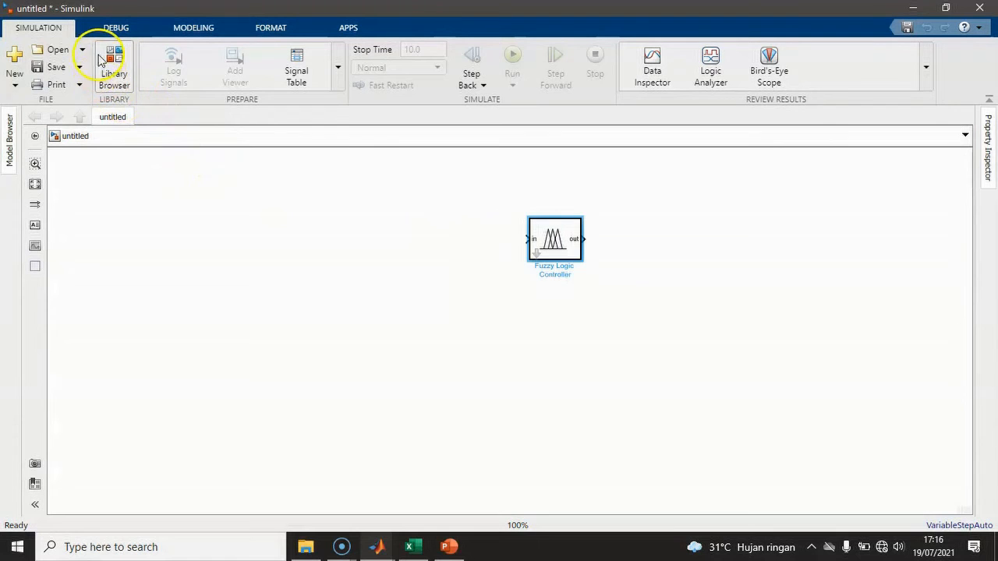
{"action": "left_click", "coordinate": [123, 63]}
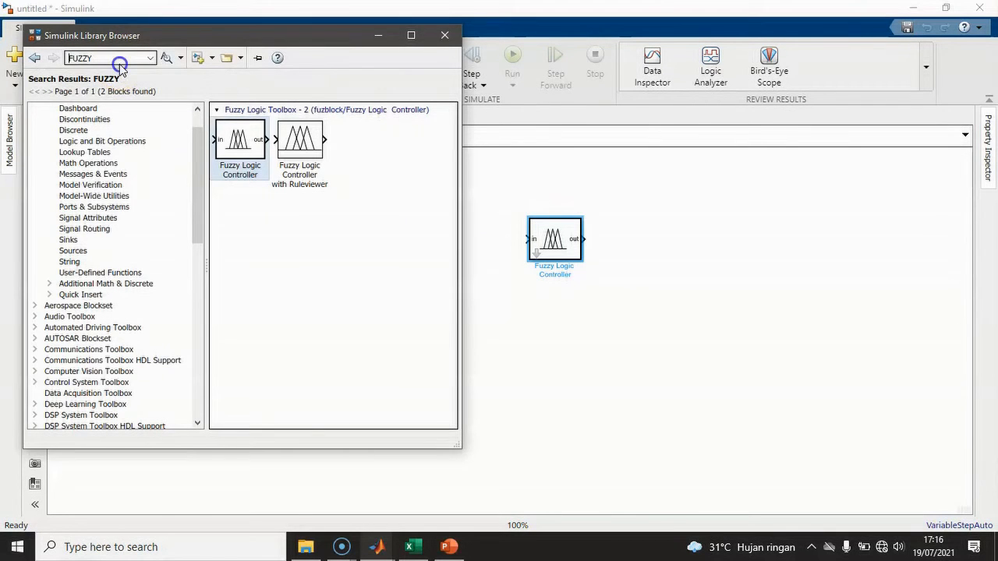
{"action": "left_click_drag", "start_coordinate": [199, 214], "coordinate": [198, 191]}
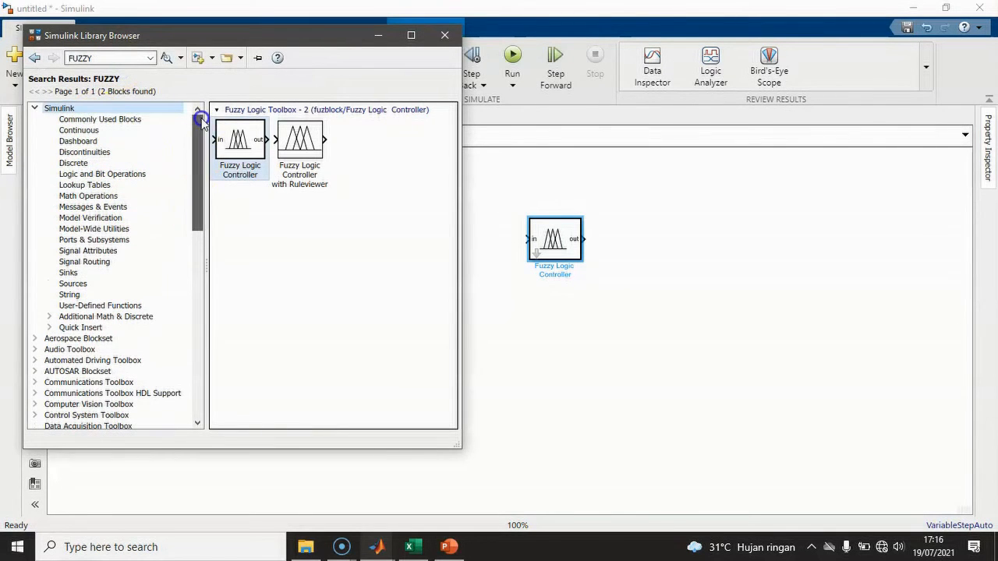
{"action": "left_click", "coordinate": [128, 119]}
{"action": "left_click_drag", "start_coordinate": [248, 159], "coordinate": [478, 198]}
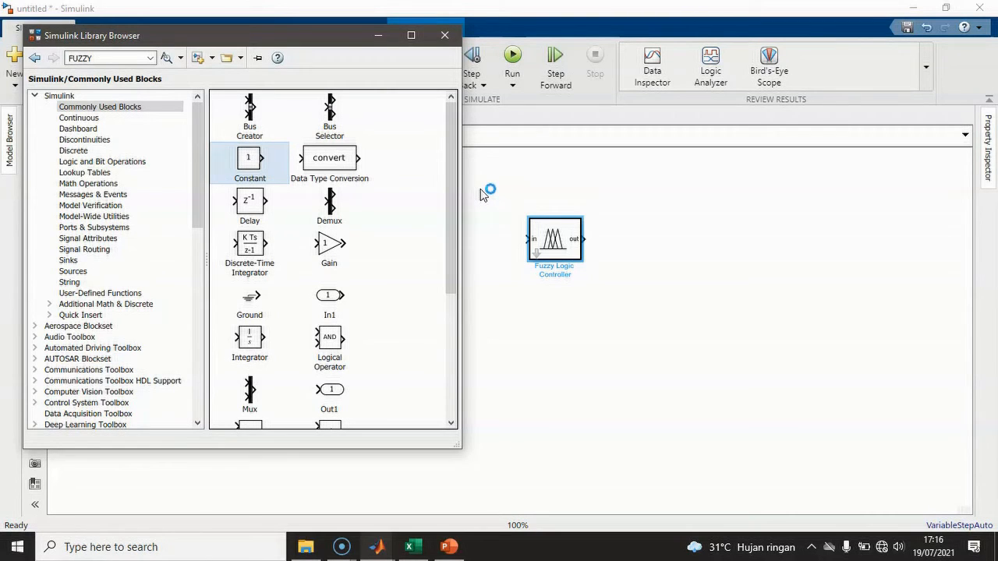
{"action": "left_click", "coordinate": [478, 189]}
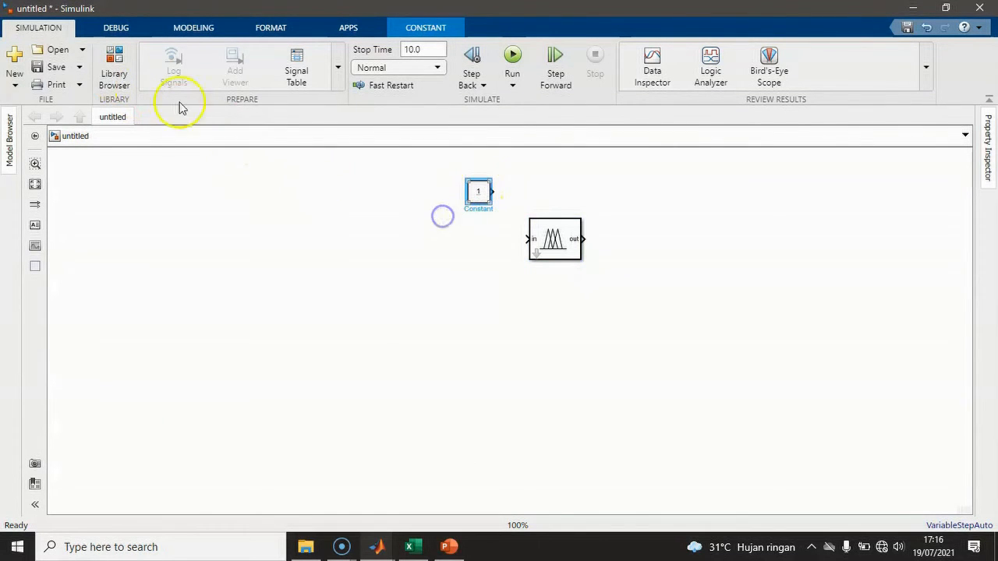
Add a Mux block, connect it to the Fuzzy Logic Controller's input, and feed it with two Constant blocks
{"action": "left_click", "coordinate": [116, 56]}
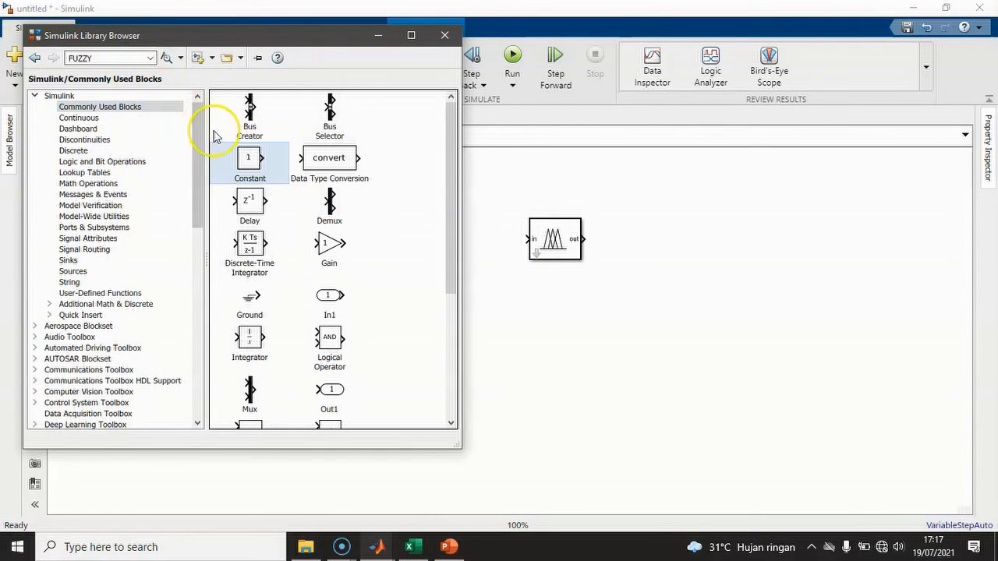
{"action": "left_click_drag", "start_coordinate": [250, 396], "coordinate": [488, 314]}
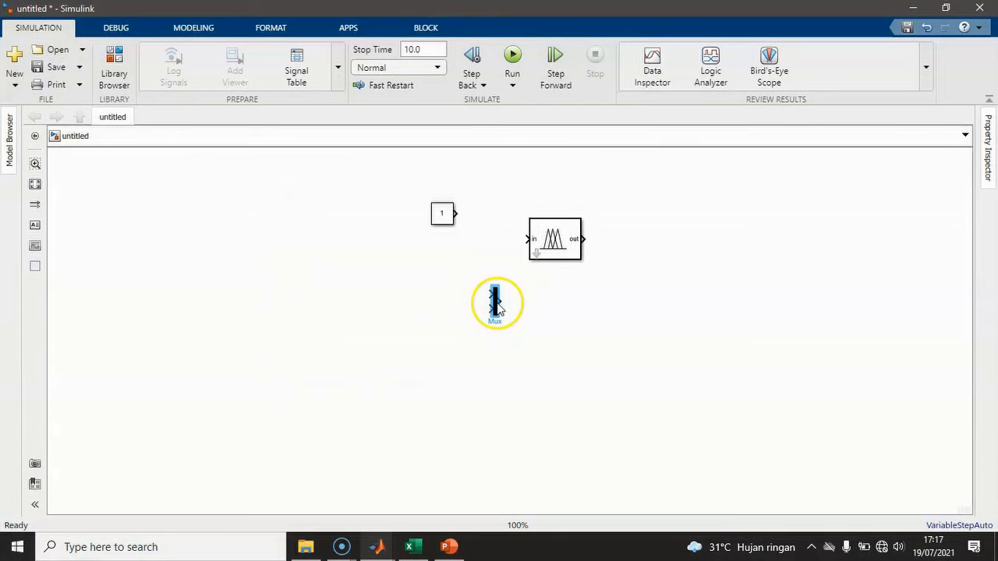
{"action": "left_click_drag", "start_coordinate": [502, 250], "coordinate": [526, 243]}
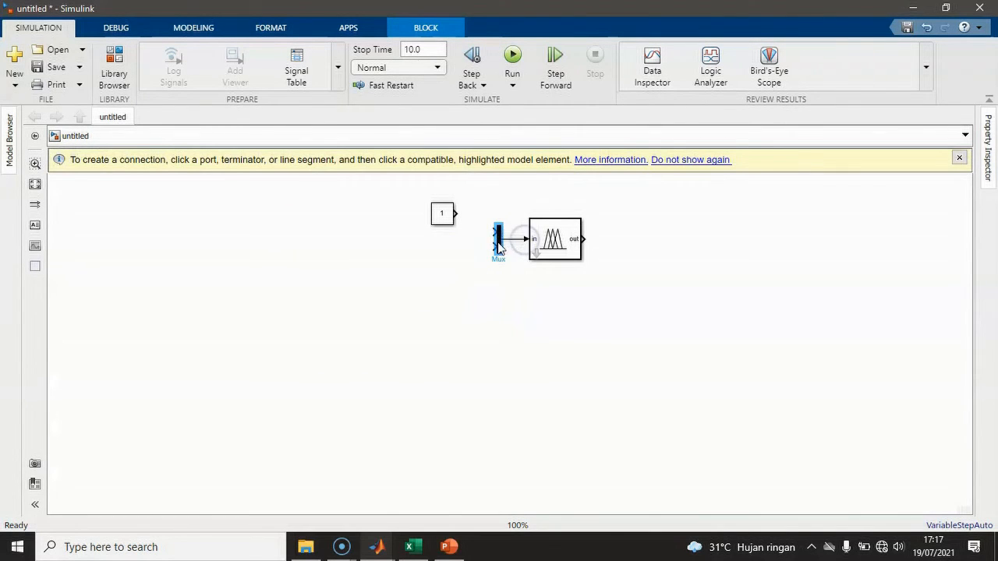
{"action": "left_click_drag", "start_coordinate": [436, 216], "coordinate": [445, 235]}
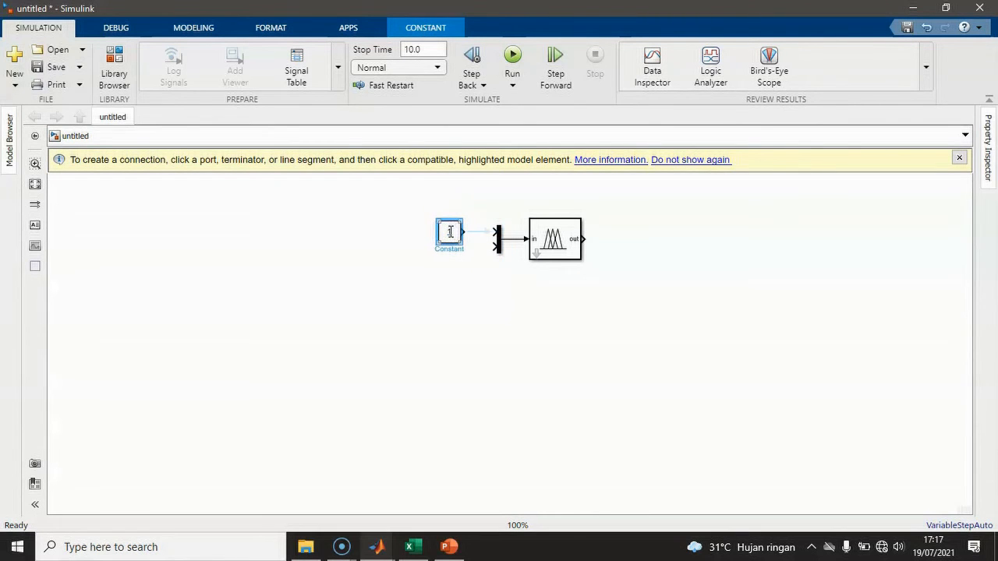
{"action": "left_click_drag", "start_coordinate": [452, 243], "coordinate": [494, 232]}
Set the Fuzzy Logic Controller block's FIS name to ANCOBA and apply the parameters
{"action": "left_click", "coordinate": [566, 233]}
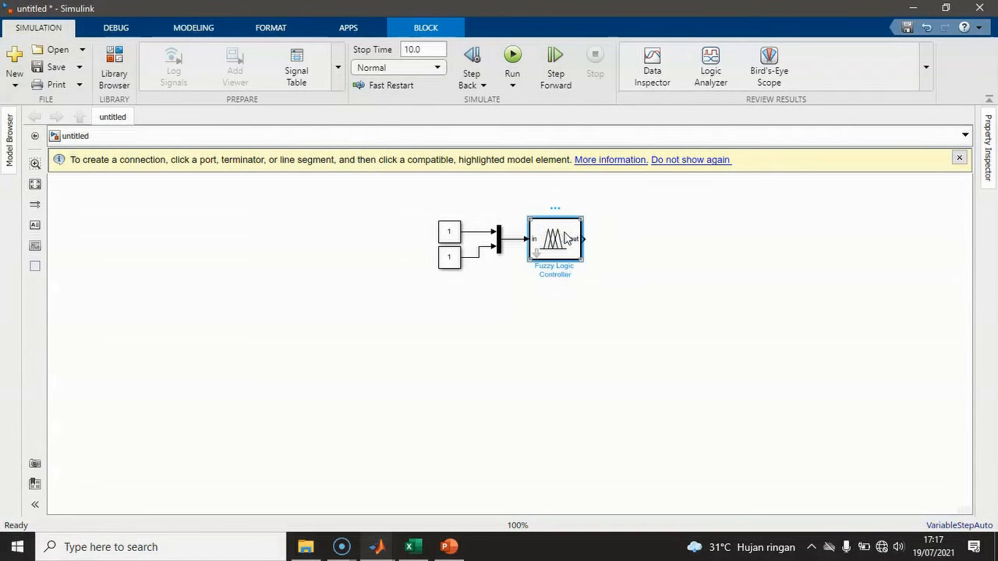
{"action": "double_click", "coordinate": [566, 238]}
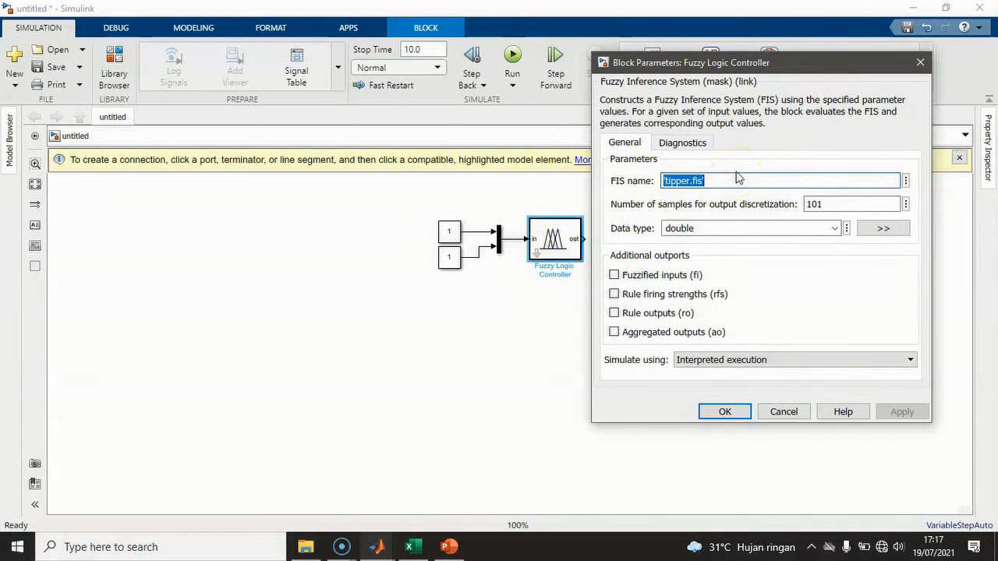
{"action": "type", "text": "A"}
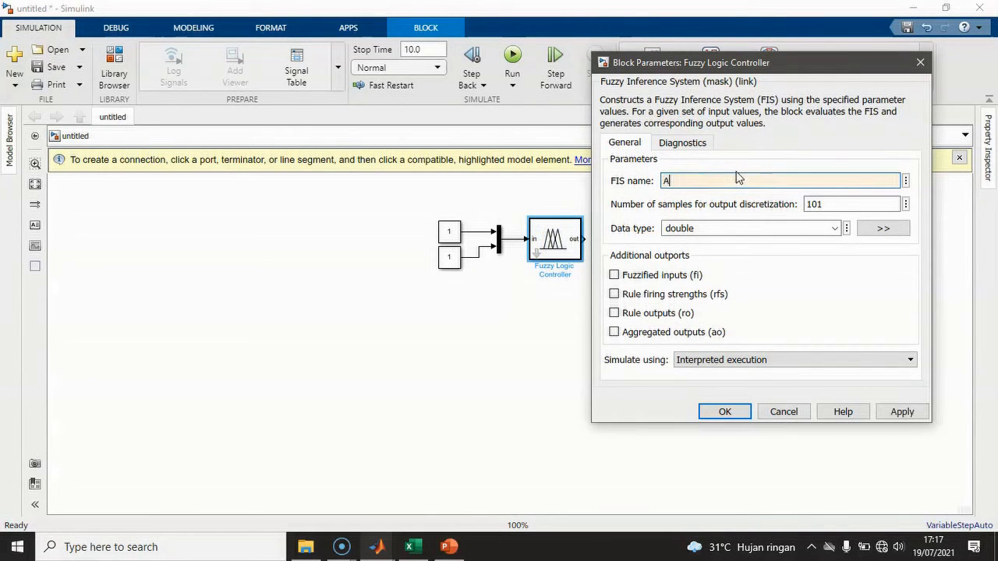
{"action": "type", "text": "NCOBA"}
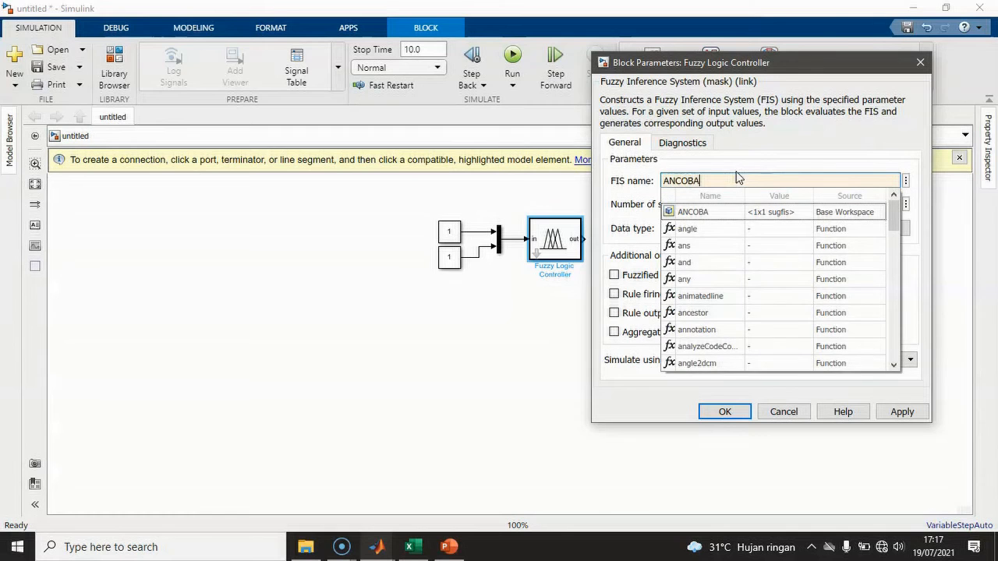
{"action": "left_click", "coordinate": [892, 414]}
{"action": "left_click", "coordinate": [890, 415]}
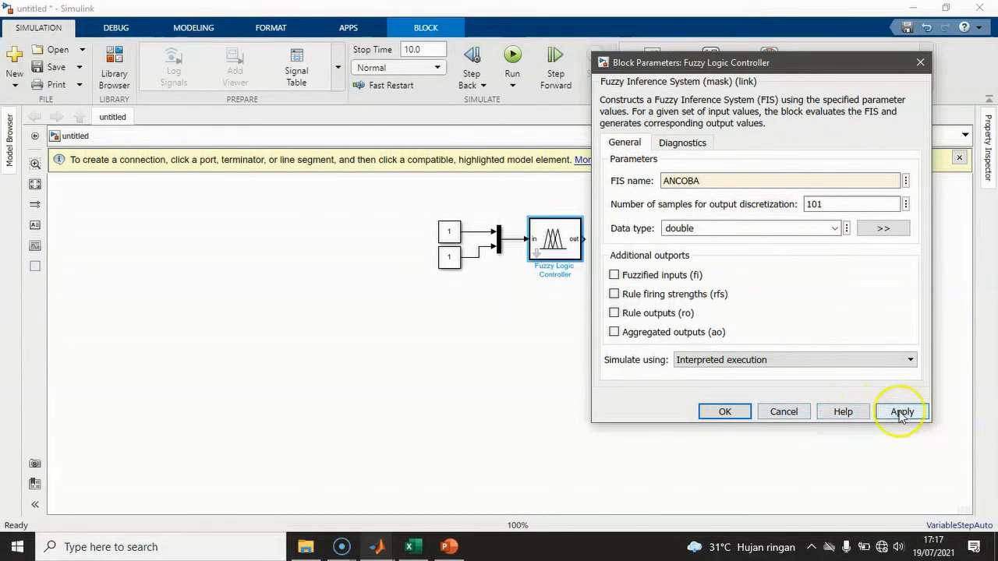
{"action": "left_click", "coordinate": [900, 414]}
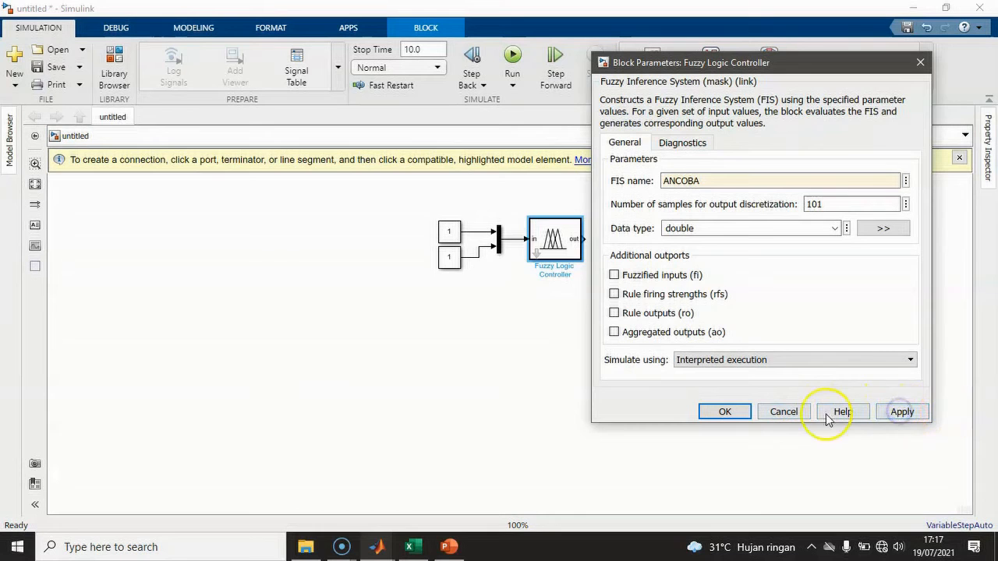
{"action": "left_click", "coordinate": [733, 413]}
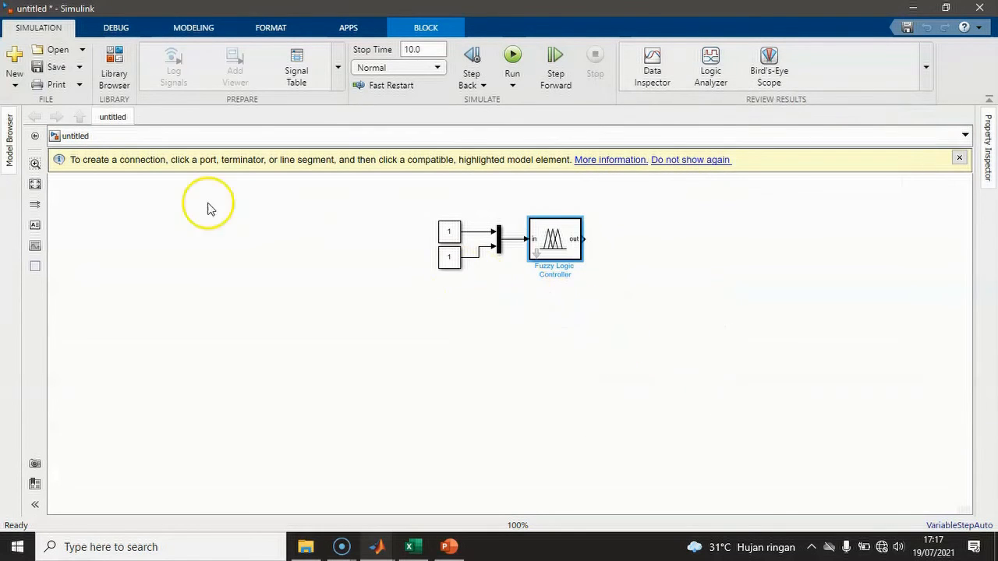
Add a Display block from the Sinks library and connect it to the Fuzzy Logic Controller's output
{"action": "left_click", "coordinate": [114, 67]}
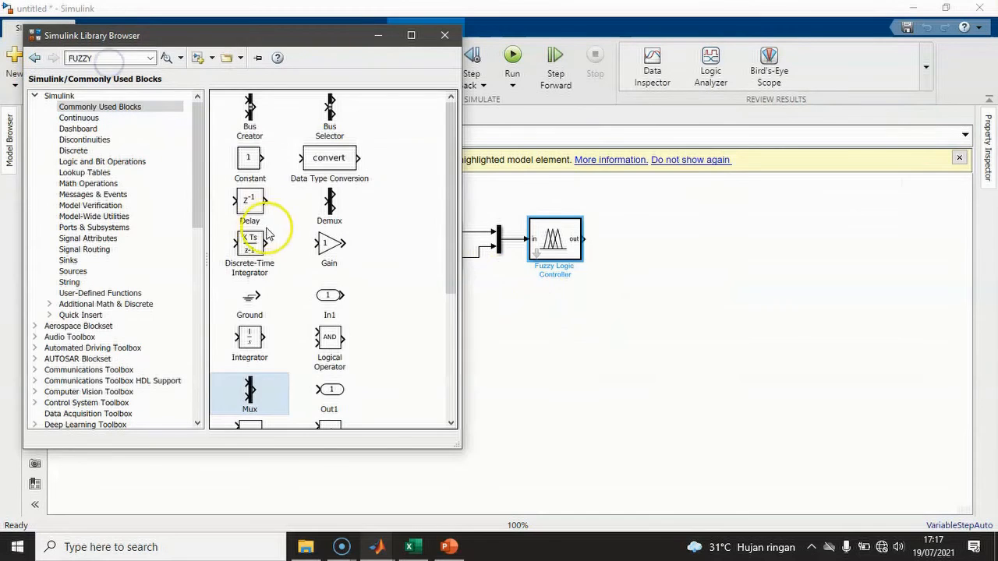
{"action": "scroll", "coordinate": [322, 230], "scroll_direction": "down", "scroll_amount": 2}
{"action": "scroll", "coordinate": [322, 230], "scroll_direction": "down", "scroll_amount": 2}
{"action": "scroll", "coordinate": [322, 230], "scroll_direction": "down", "scroll_amount": 1}
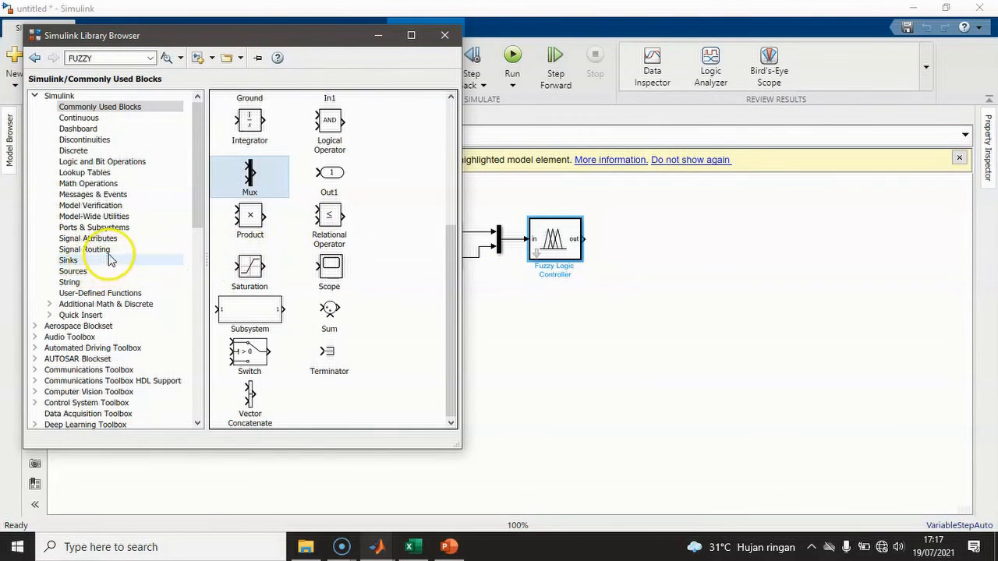
{"action": "left_click", "coordinate": [92, 238]}
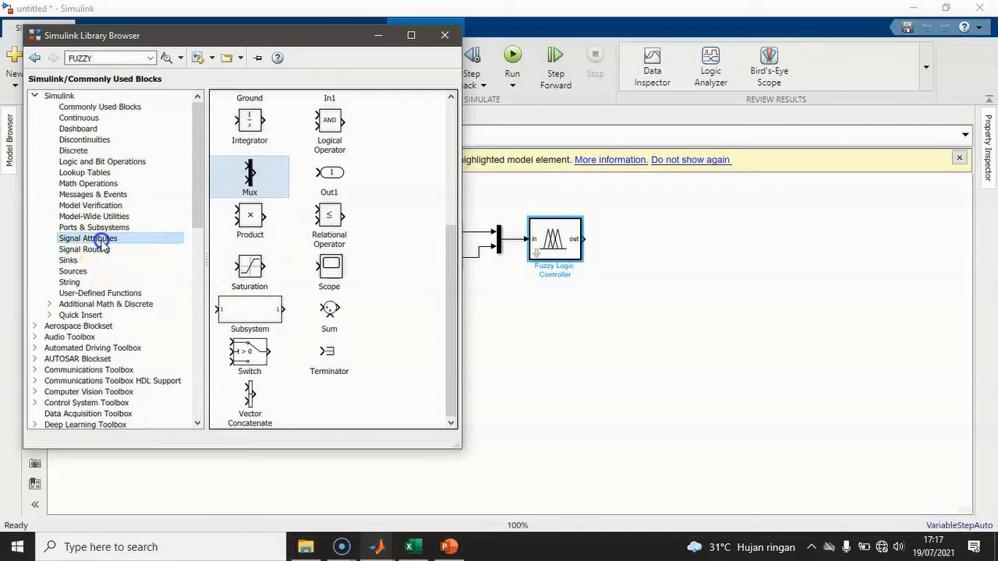
{"action": "scroll", "coordinate": [393, 184], "scroll_direction": "down", "scroll_amount": 2}
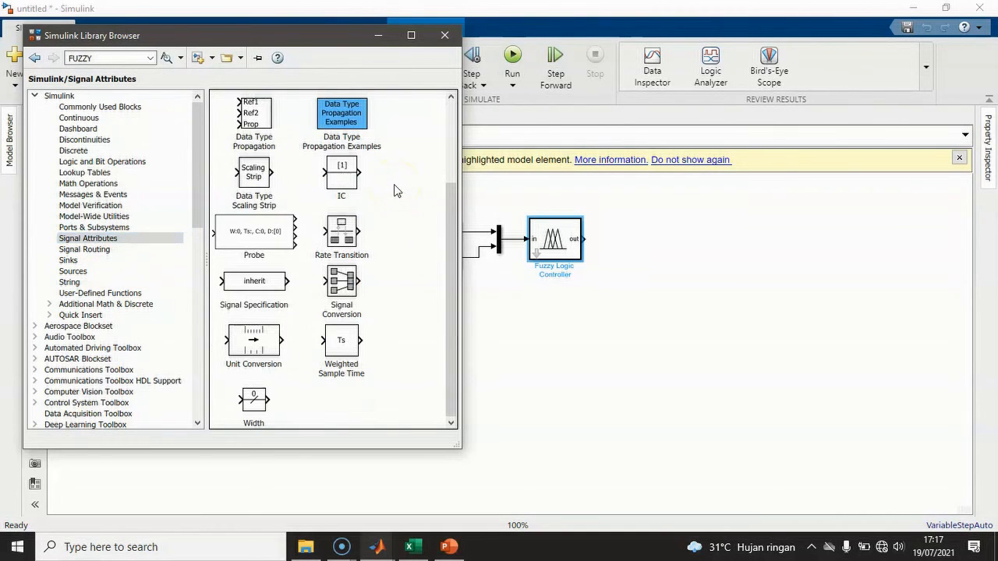
{"action": "scroll", "coordinate": [394, 184], "scroll_direction": "up", "scroll_amount": 2}
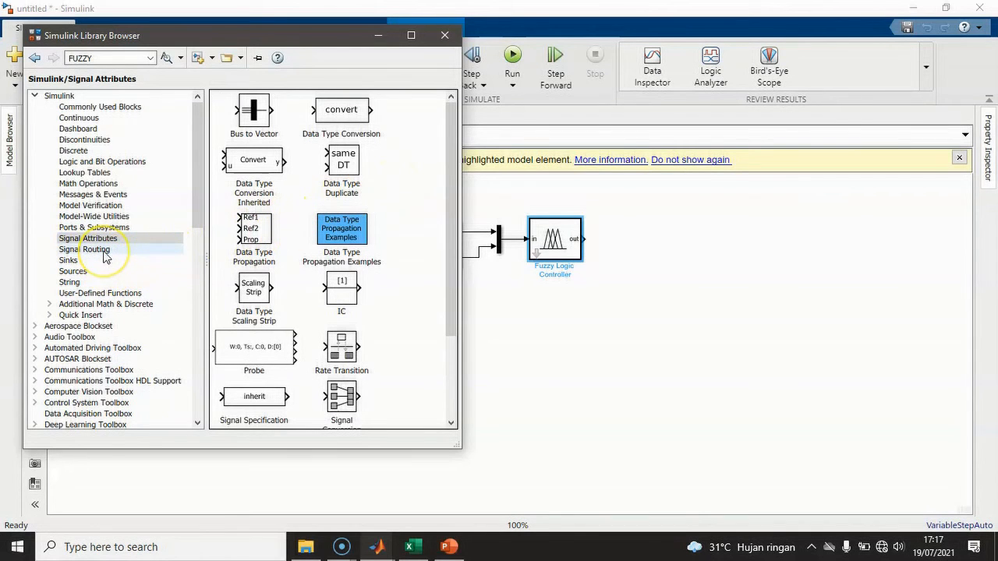
{"action": "left_click", "coordinate": [68, 260]}
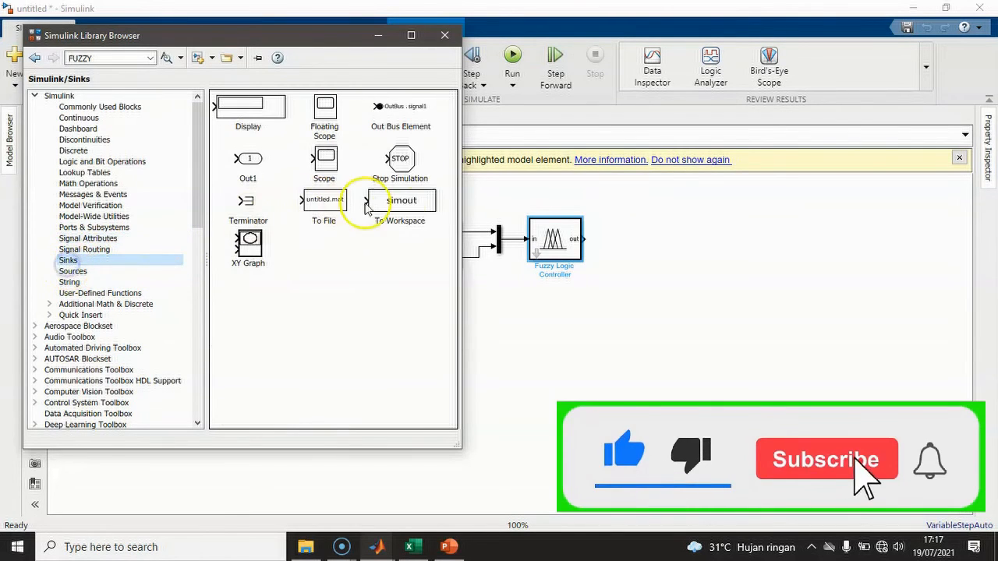
{"action": "left_click", "coordinate": [246, 109]}
{"action": "left_click_drag", "start_coordinate": [246, 109], "coordinate": [607, 247]}
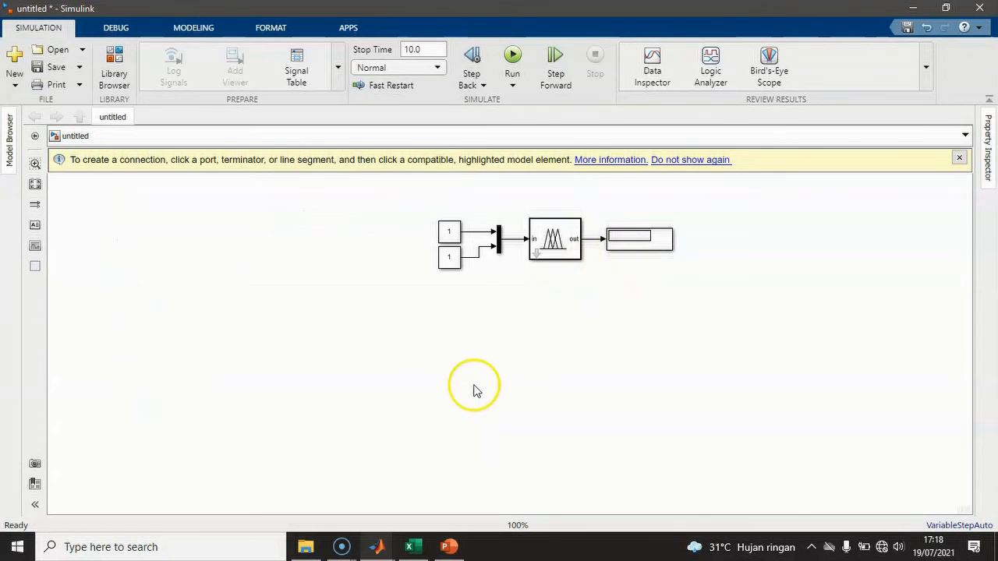
Switch to the Excel workbook and check Input 1, Input 2 and output in the first data row
{"action": "left_click", "coordinate": [409, 547]}
{"action": "left_click", "coordinate": [162, 226]}
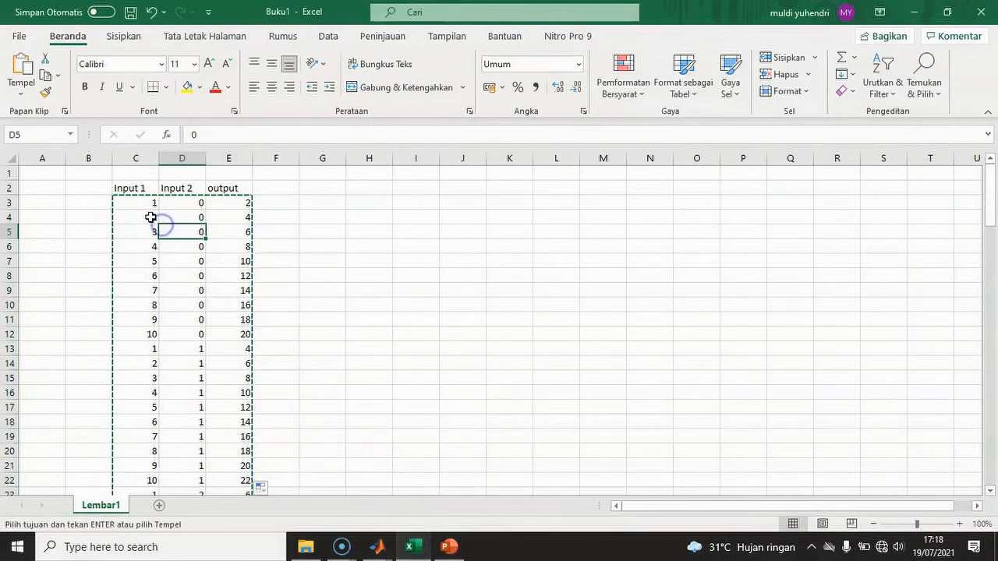
{"action": "left_click", "coordinate": [144, 205]}
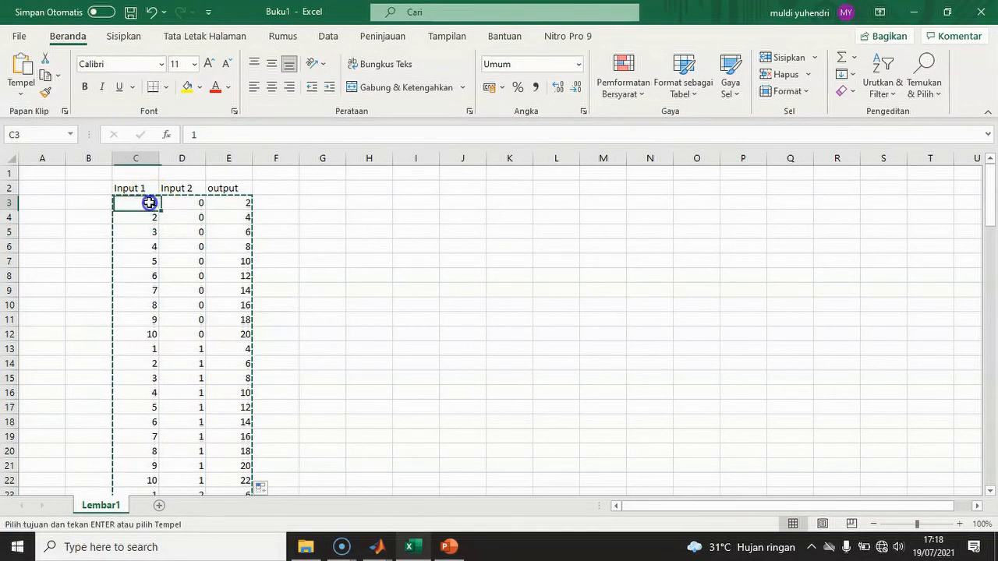
{"action": "left_click", "coordinate": [187, 205]}
{"action": "left_click", "coordinate": [223, 205]}
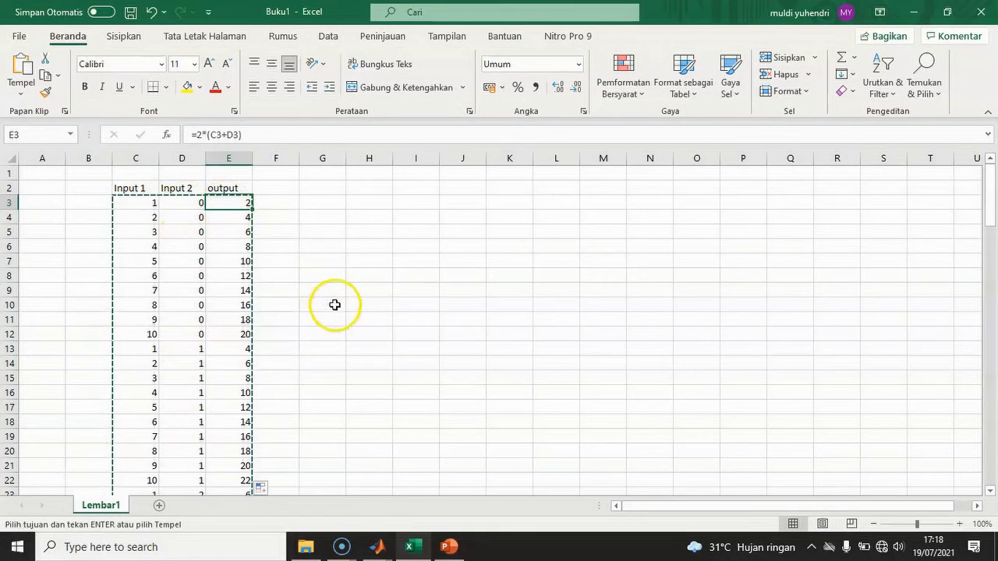
Switch to the untitled Simulink model and set the lower Constant block's value to 0
{"action": "mouse_move", "coordinate": [377, 547]}
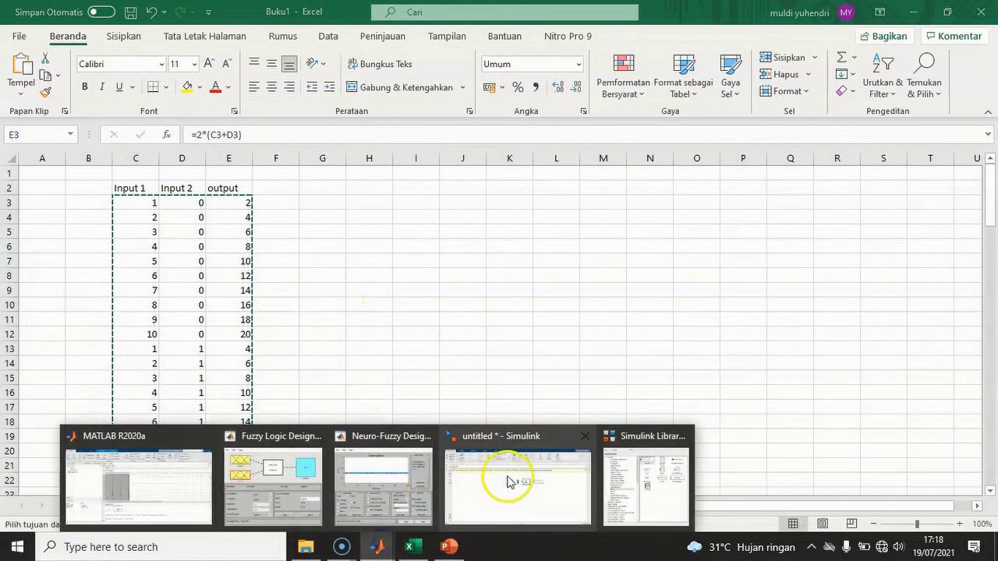
{"action": "left_click", "coordinate": [507, 481]}
{"action": "left_click", "coordinate": [452, 231]}
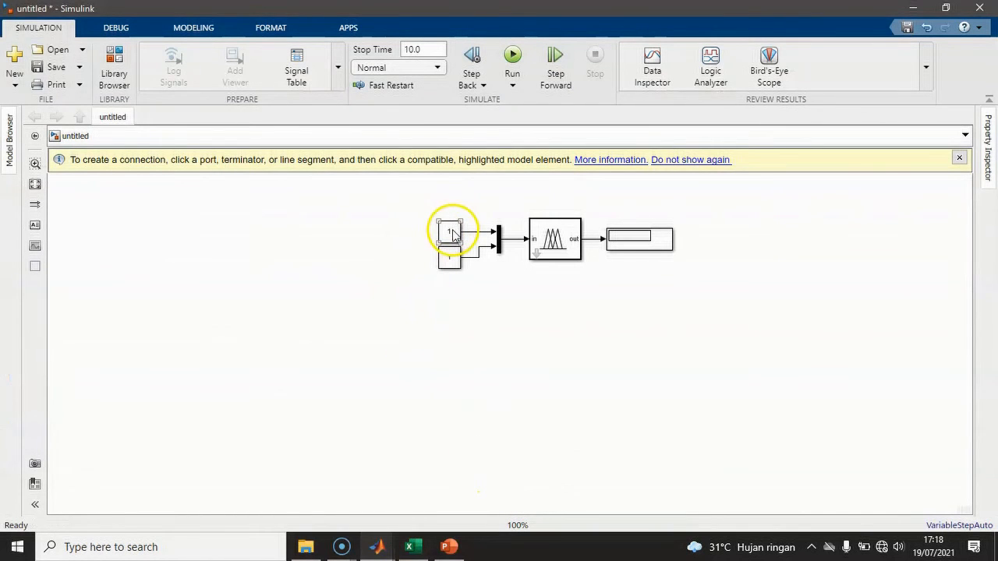
{"action": "double_click", "coordinate": [450, 257]}
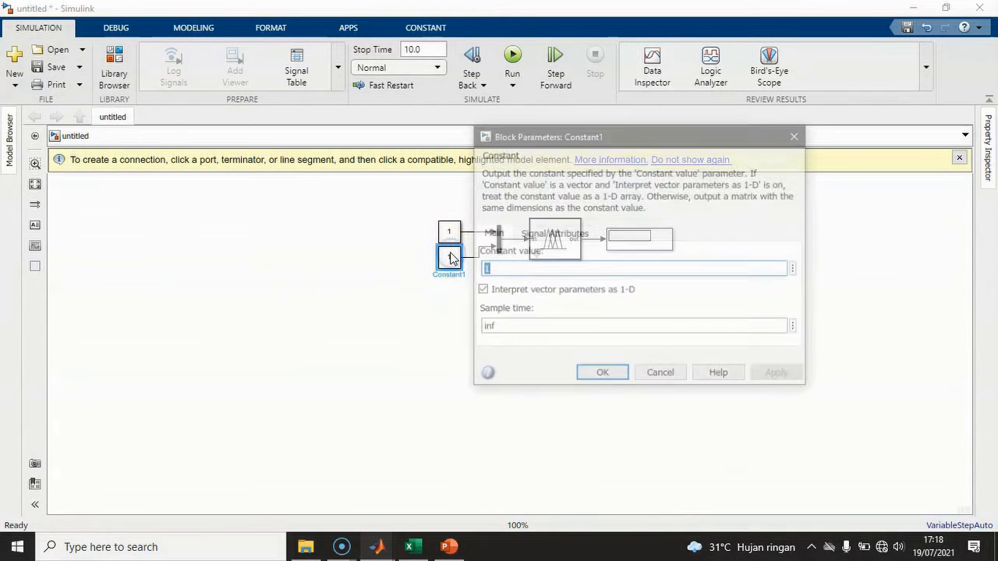
{"action": "type", "text": "0"}
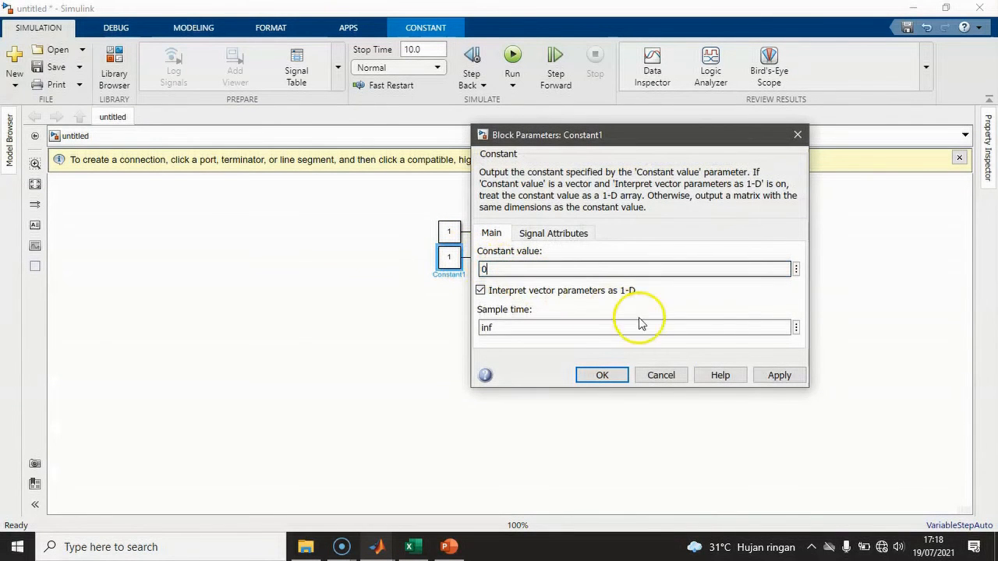
{"action": "left_click", "coordinate": [778, 375]}
{"action": "left_click", "coordinate": [600, 375]}
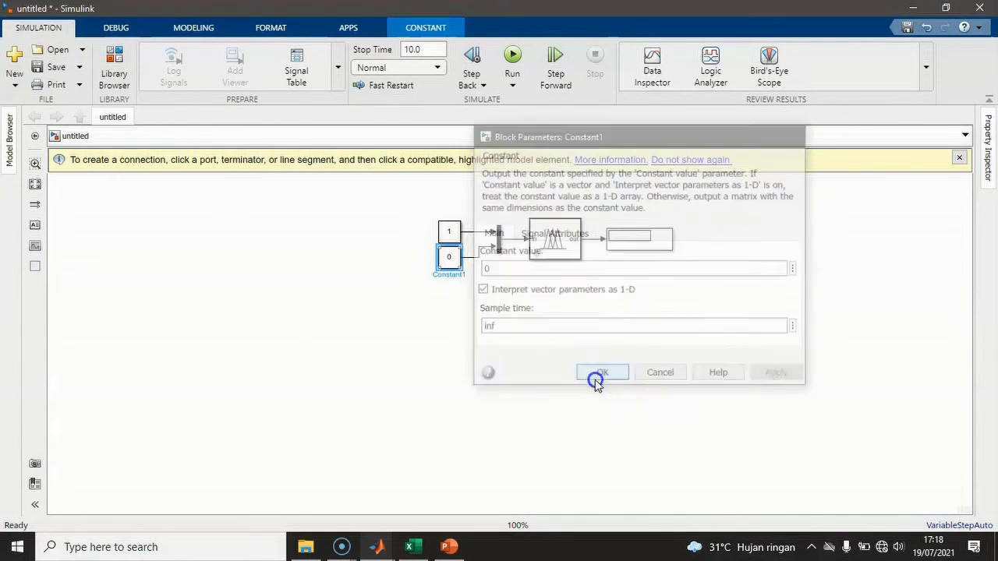
Set the simulation stop time to 0.1 and run the model
{"action": "double_click", "coordinate": [429, 49]}
{"action": "type", "text": "0.1"}
{"action": "left_click", "coordinate": [511, 56]}
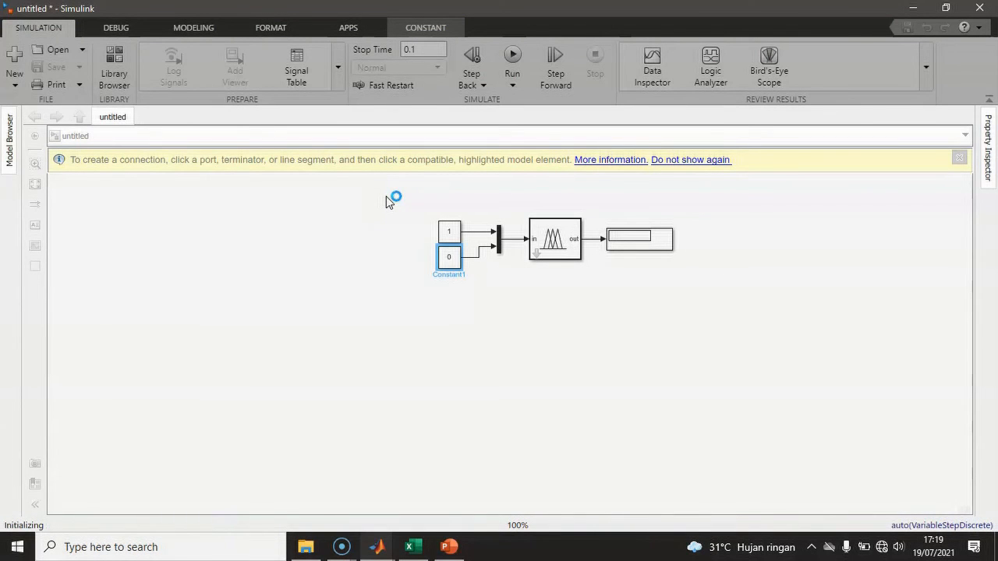
{"action": "left_click", "coordinate": [418, 216]}
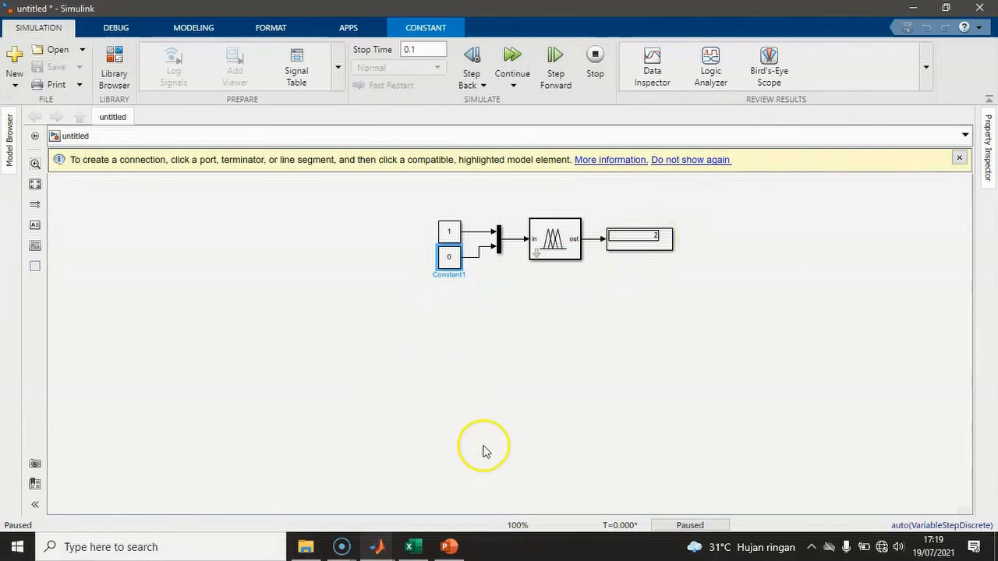
Compare the displayed output with the data rows in the Excel workbook, and return to the Simulink model
{"action": "left_click", "coordinate": [410, 546]}
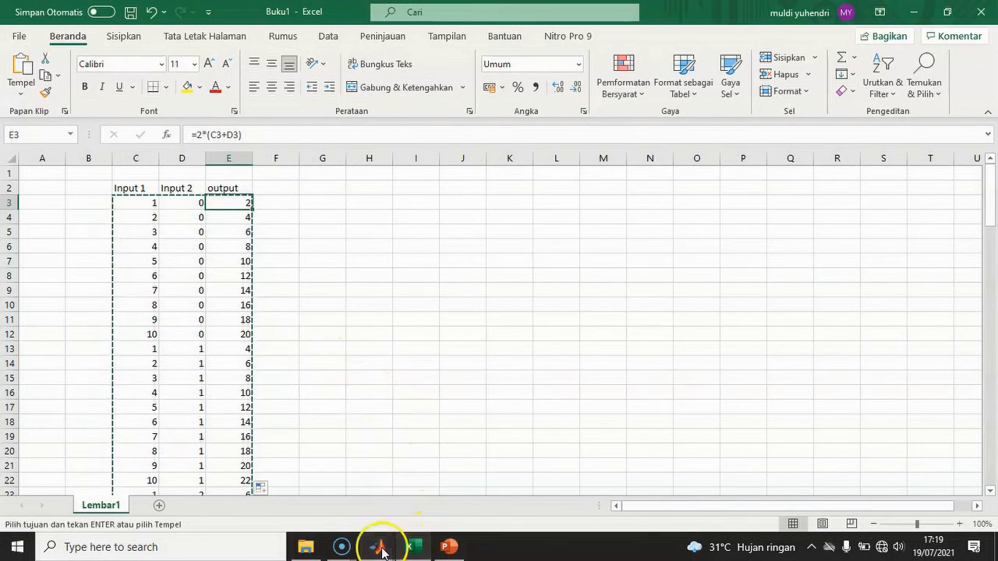
{"action": "mouse_move", "coordinate": [381, 545]}
{"action": "left_click", "coordinate": [527, 504]}
Set the upper Constant block's value to 10, stop the paused simulation, and run the model again
{"action": "double_click", "coordinate": [449, 232]}
{"action": "left_click", "coordinate": [497, 244]}
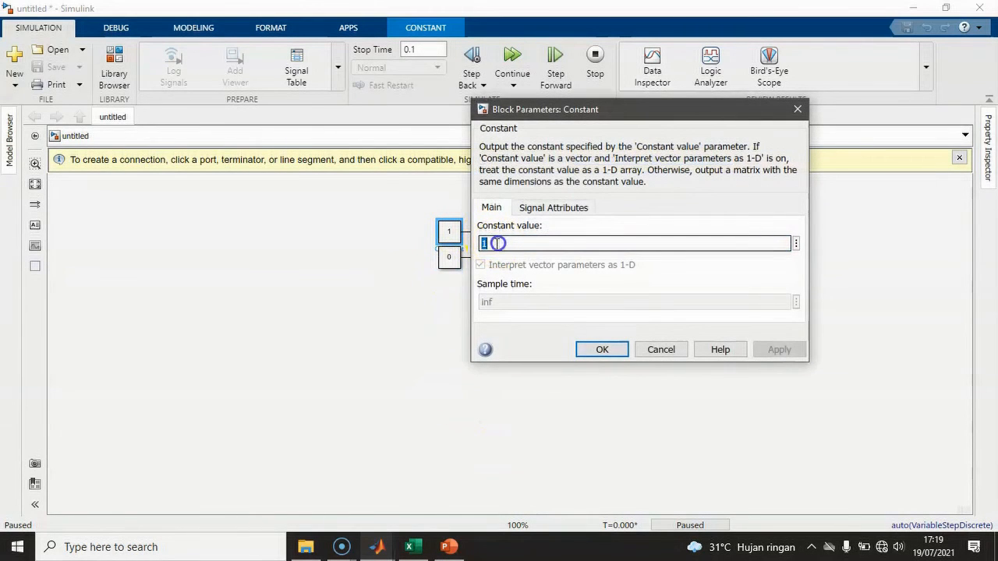
{"action": "type", "text": "0"}
{"action": "left_click", "coordinate": [779, 349]}
{"action": "left_click", "coordinate": [602, 349]}
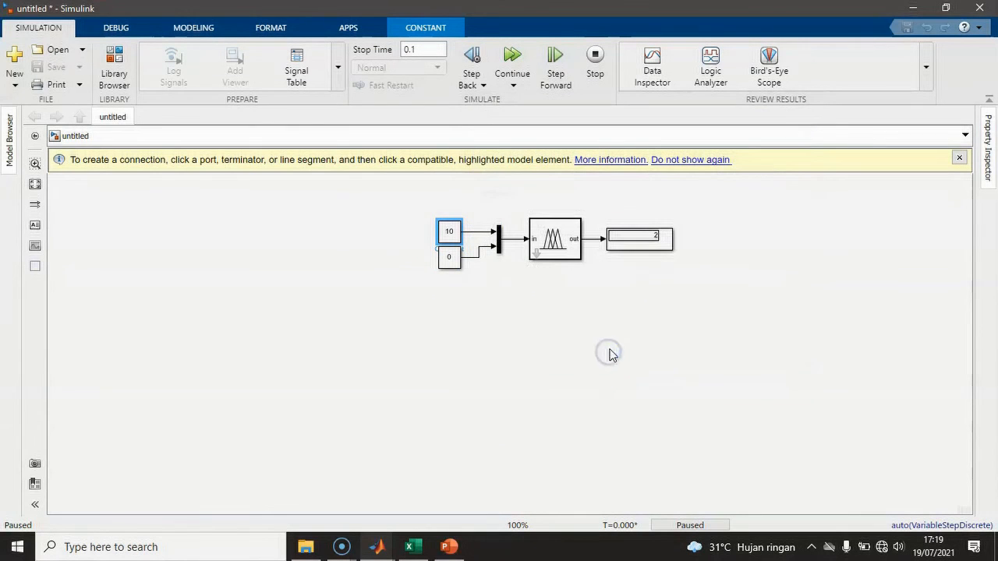
{"action": "left_click", "coordinate": [598, 60]}
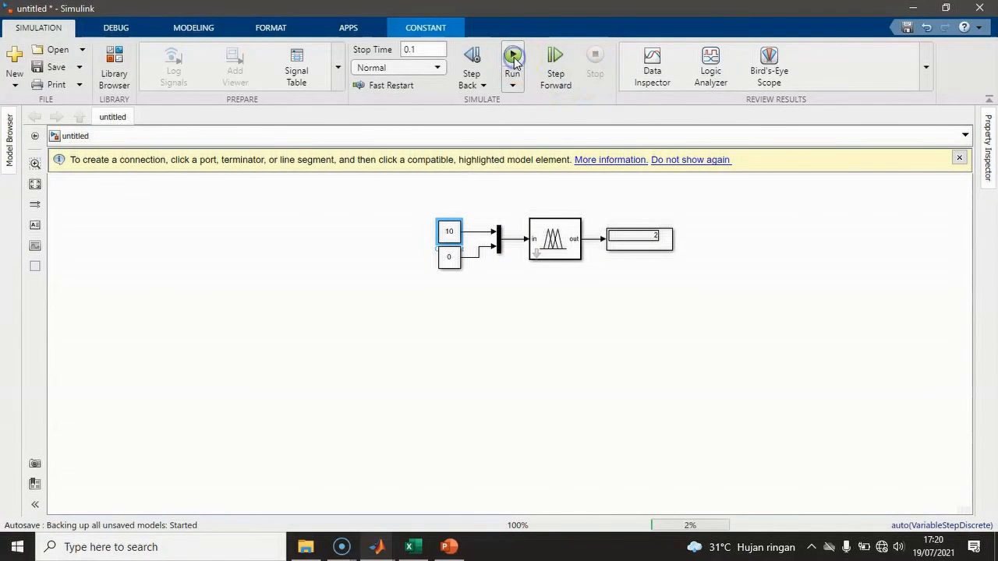
{"action": "left_click", "coordinate": [514, 61]}
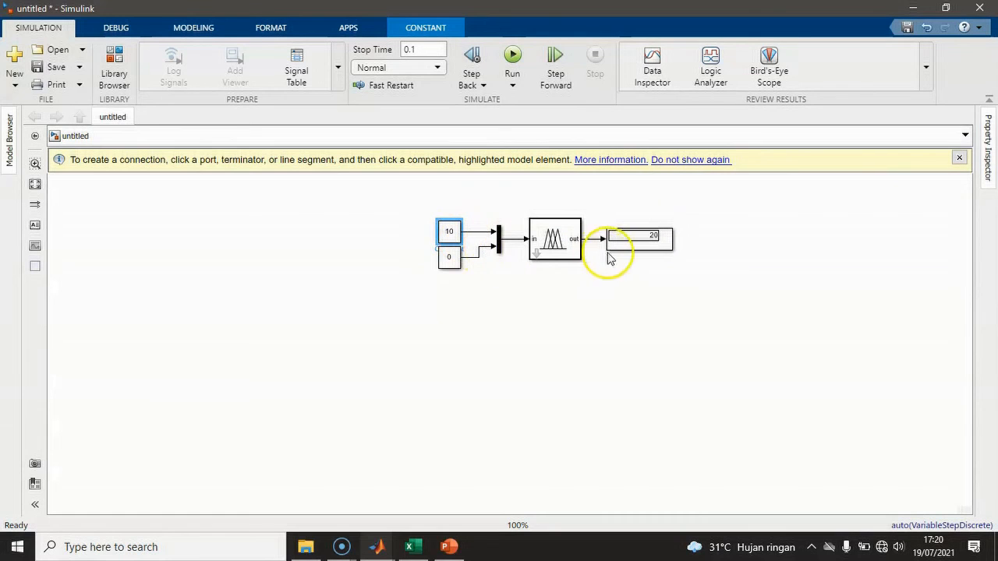
Set the upper Constant block's value to 1.5 and apply it
{"action": "left_click", "coordinate": [448, 234]}
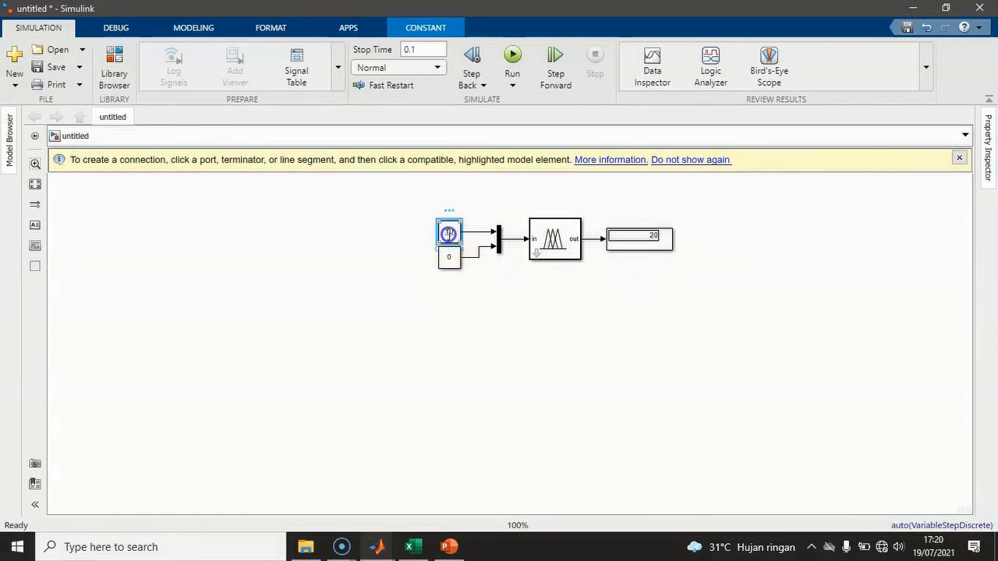
{"action": "double_click", "coordinate": [448, 234]}
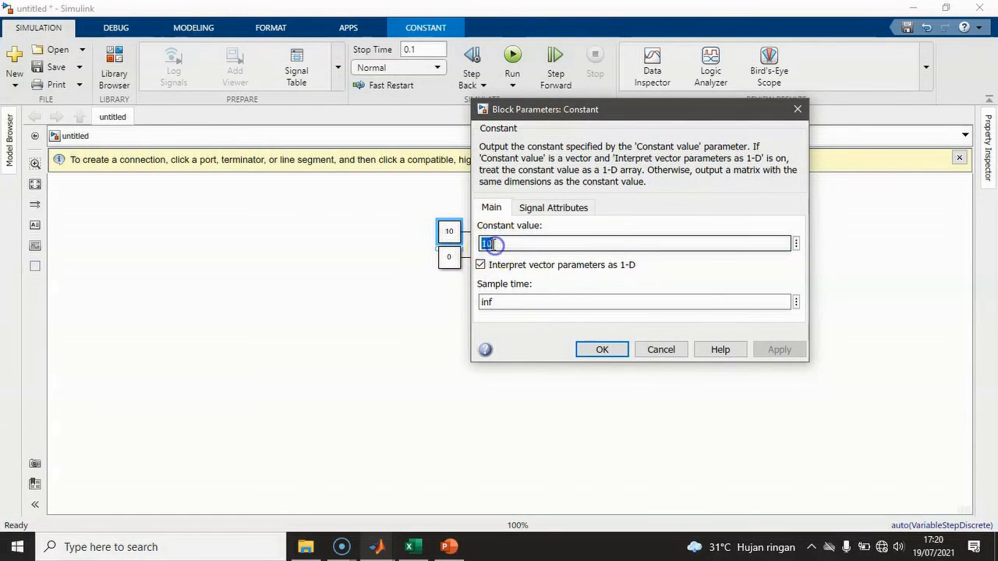
{"action": "type", "text": "1.5"}
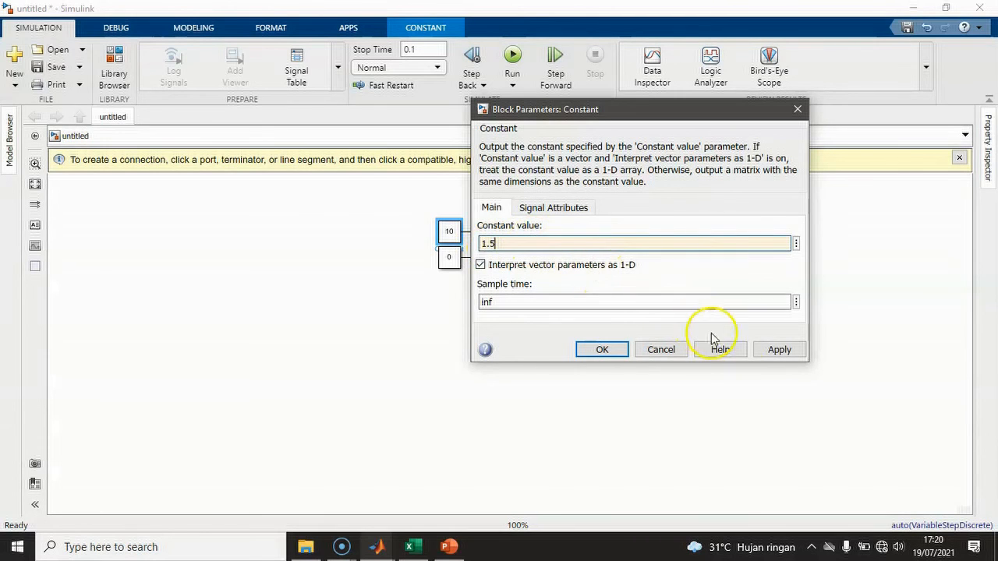
{"action": "left_click", "coordinate": [763, 350]}
{"action": "left_click", "coordinate": [600, 349]}
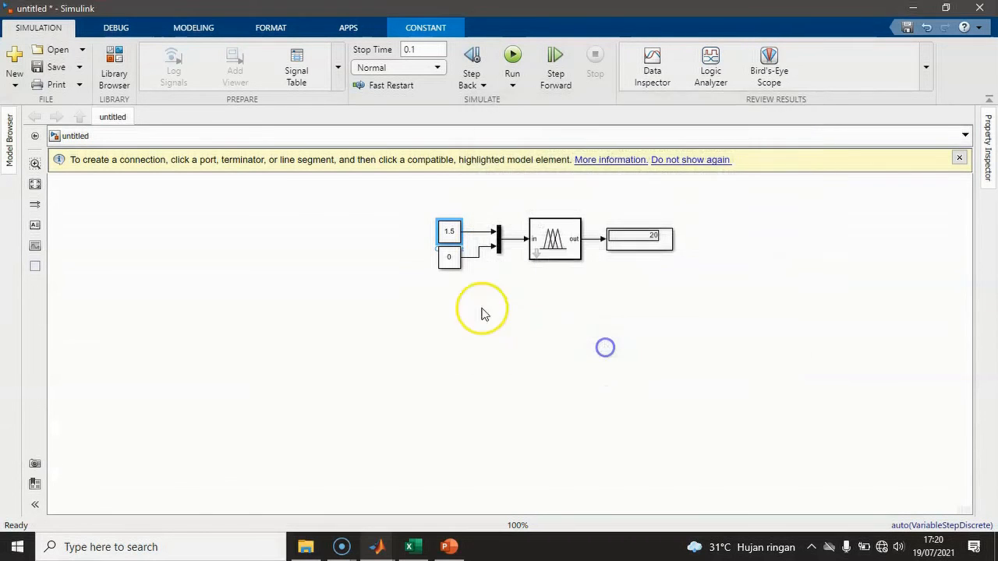
Set the lower Constant block's value to 3.6 and rerun the simulation
{"action": "left_click", "coordinate": [450, 258]}
{"action": "double_click", "coordinate": [449, 258]}
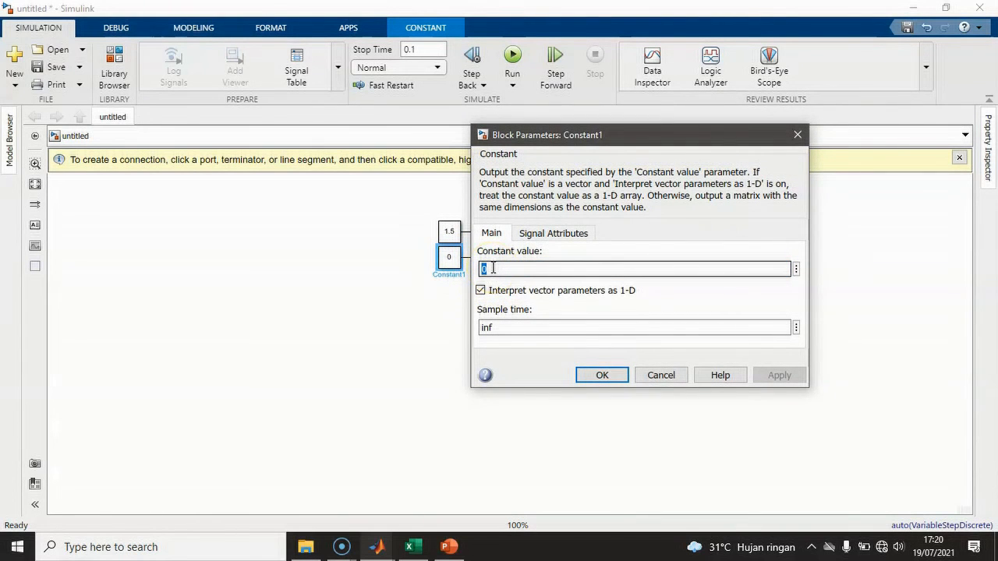
{"action": "type", "text": "3.6"}
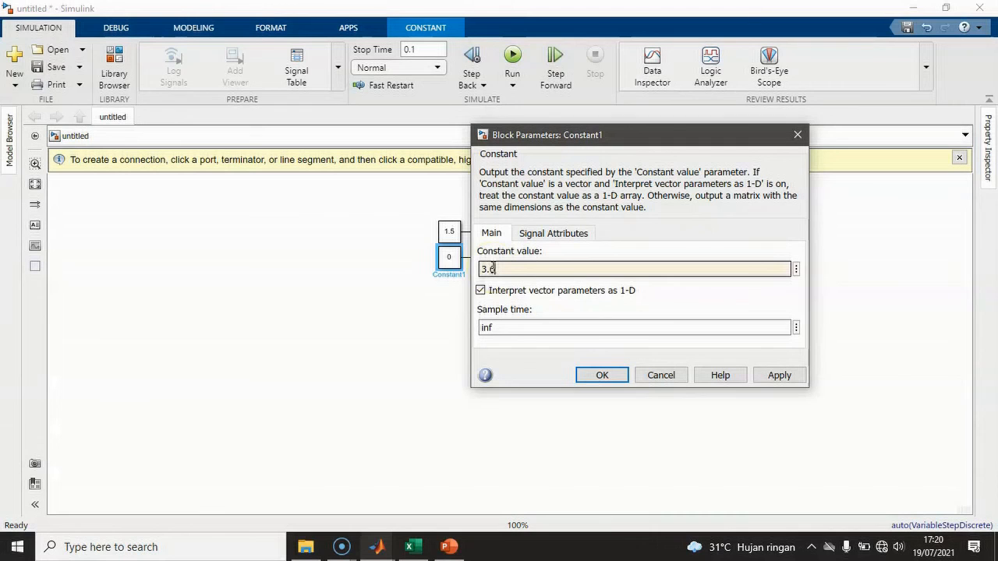
{"action": "left_click", "coordinate": [778, 375]}
{"action": "left_click", "coordinate": [626, 377]}
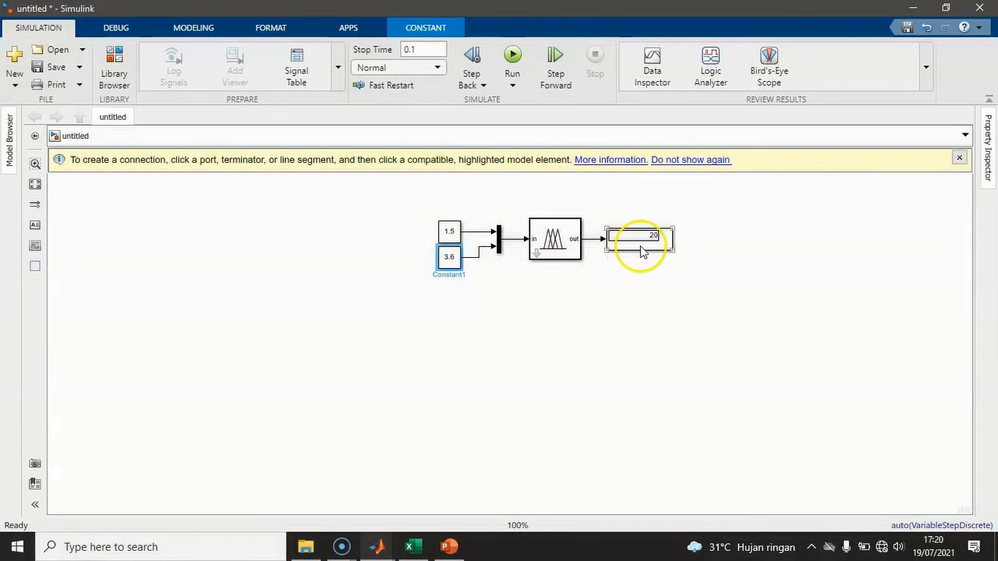
{"action": "left_click", "coordinate": [512, 59]}
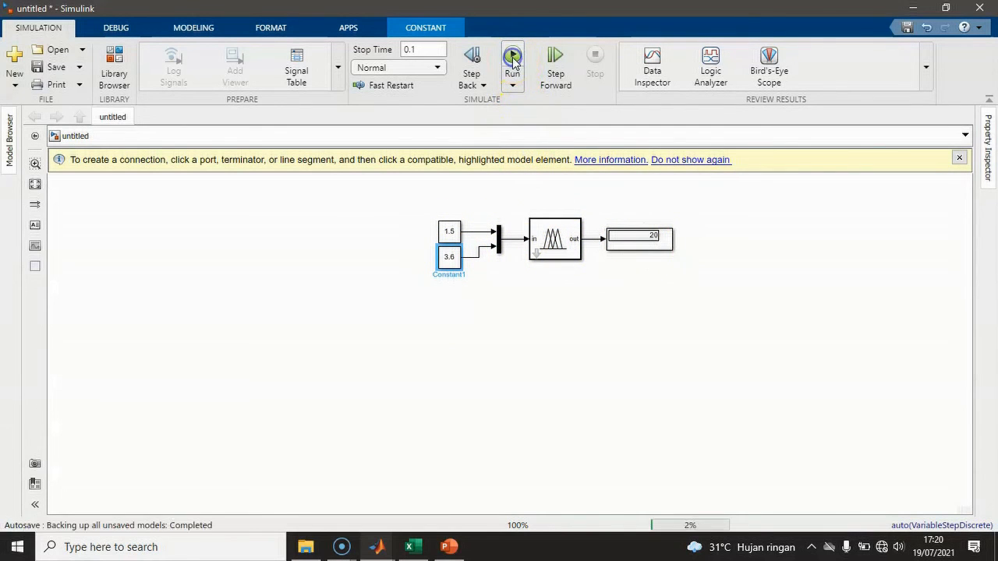